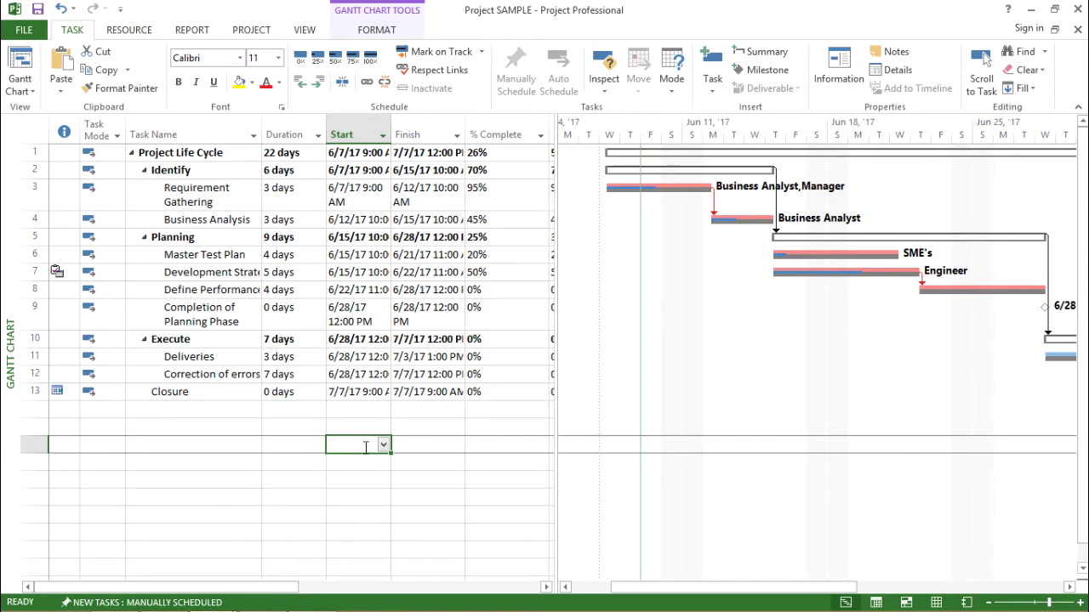
- Open the Cash Flow report from the Report tab's Costs list
left_click(290, 408)
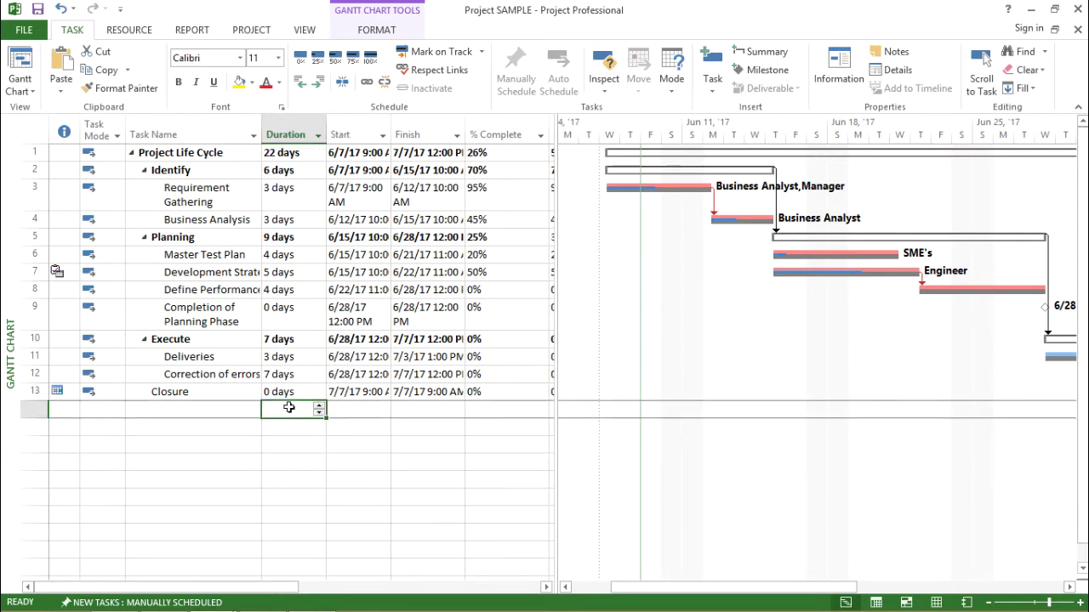
left_click(194, 30)
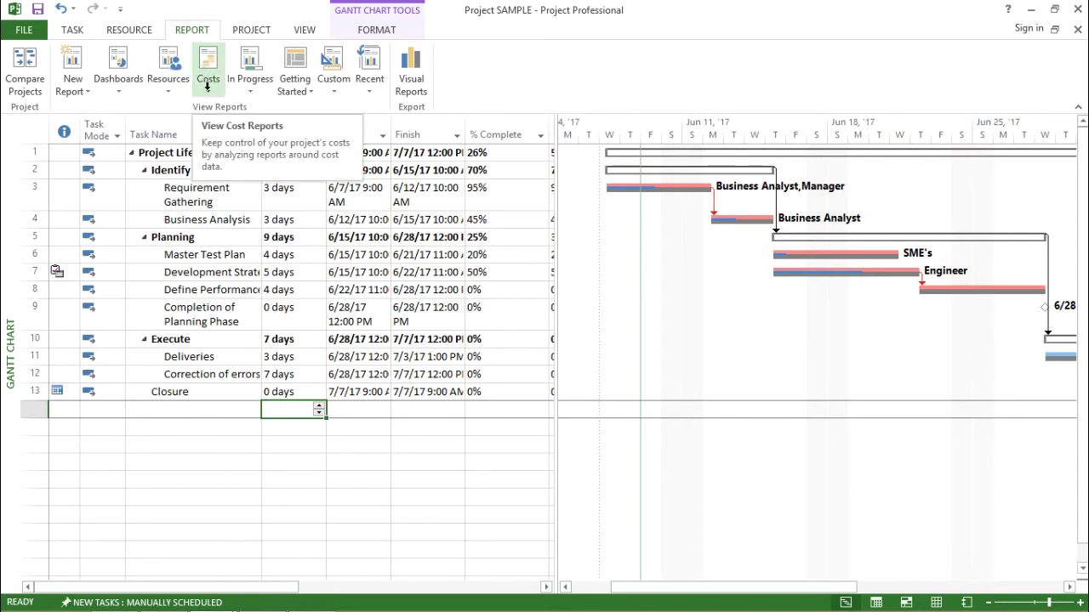
left_click(207, 85)
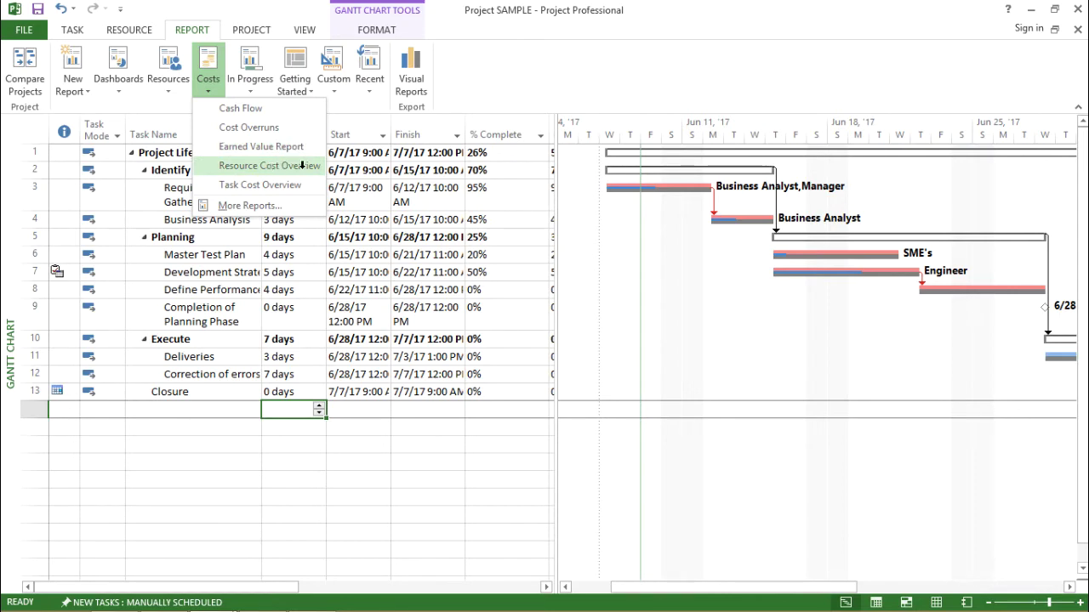
left_click(292, 187)
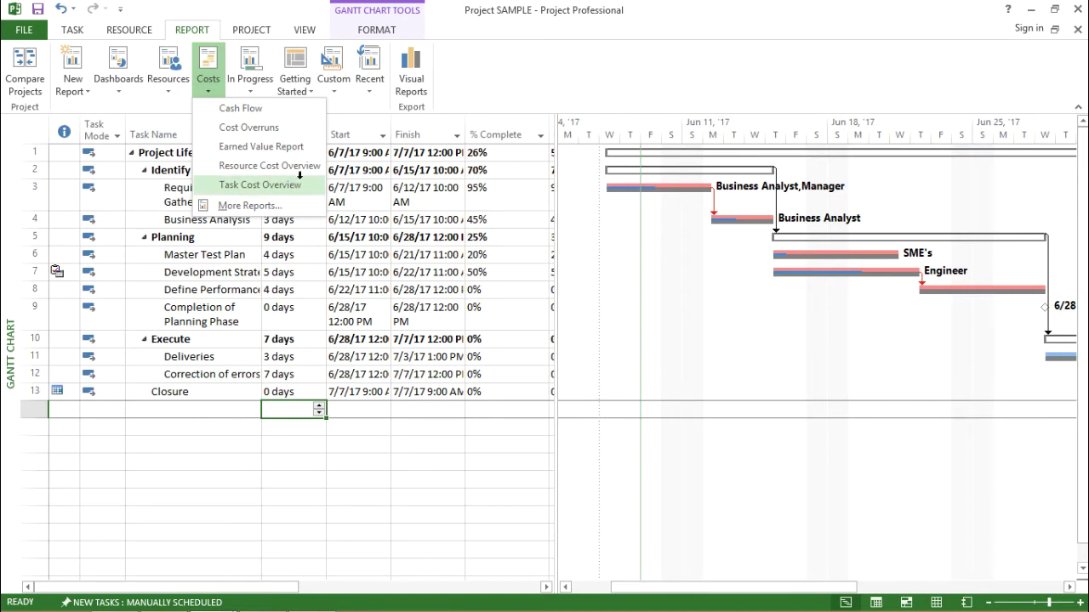
left_click(278, 105)
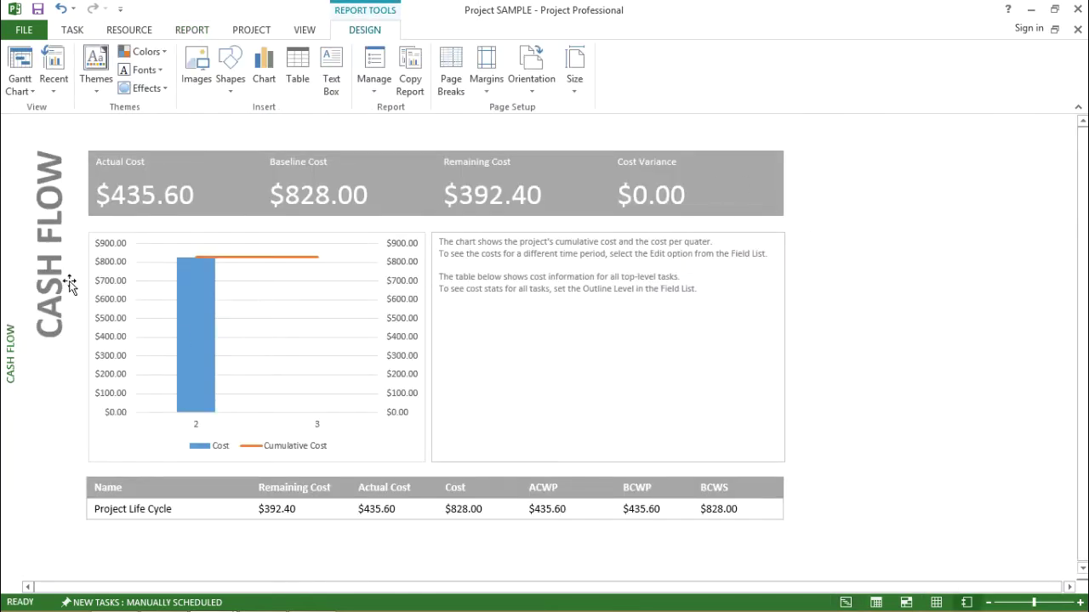
- Uncheck Baseline Cost in the Field List for the cost summary tiles
left_click(47, 307)
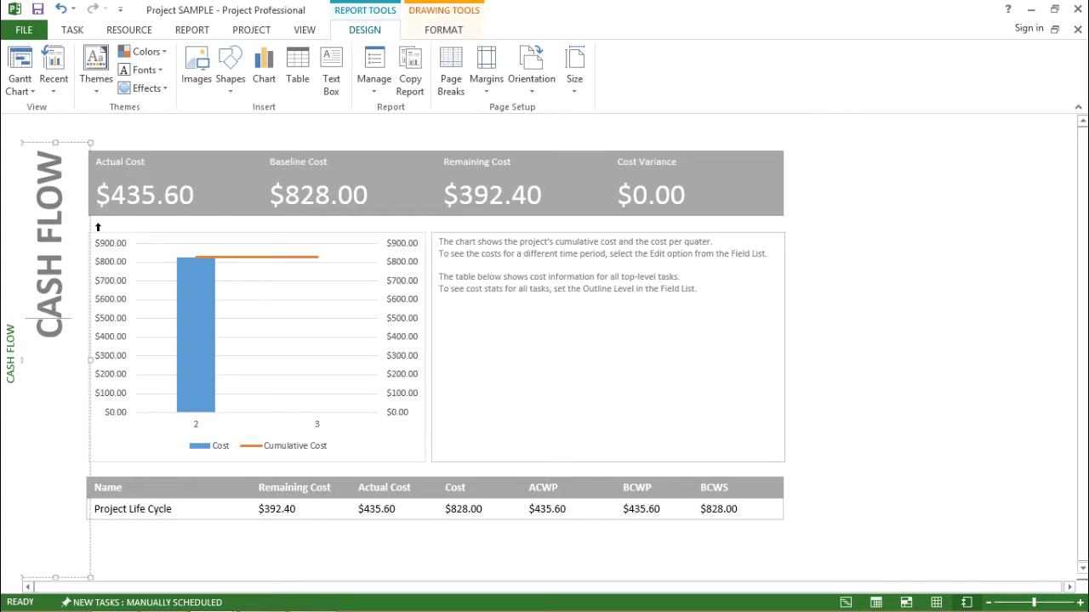
left_click(128, 158)
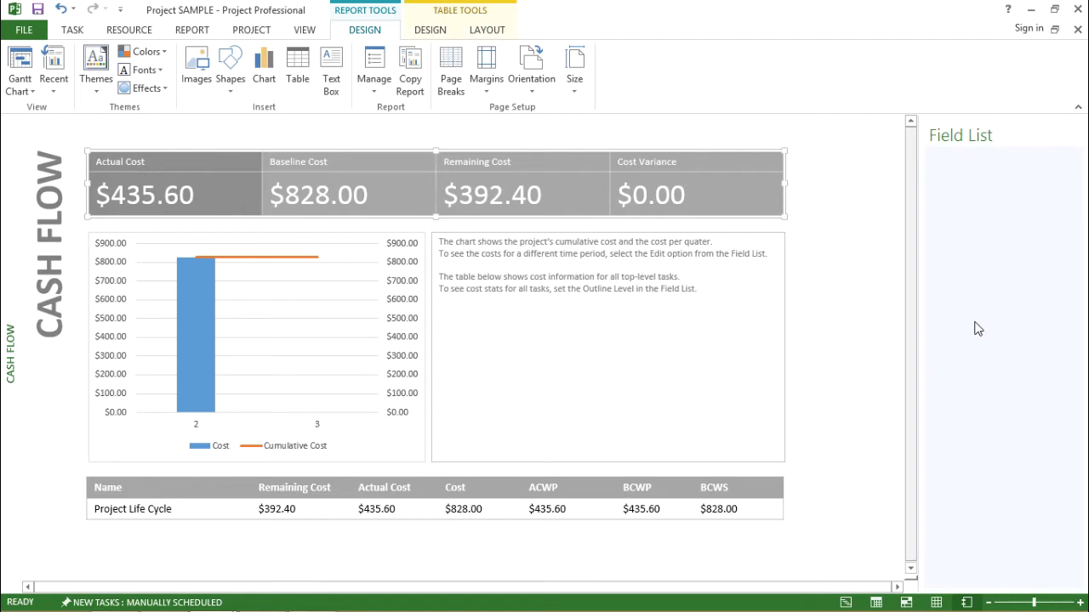
left_click(975, 322)
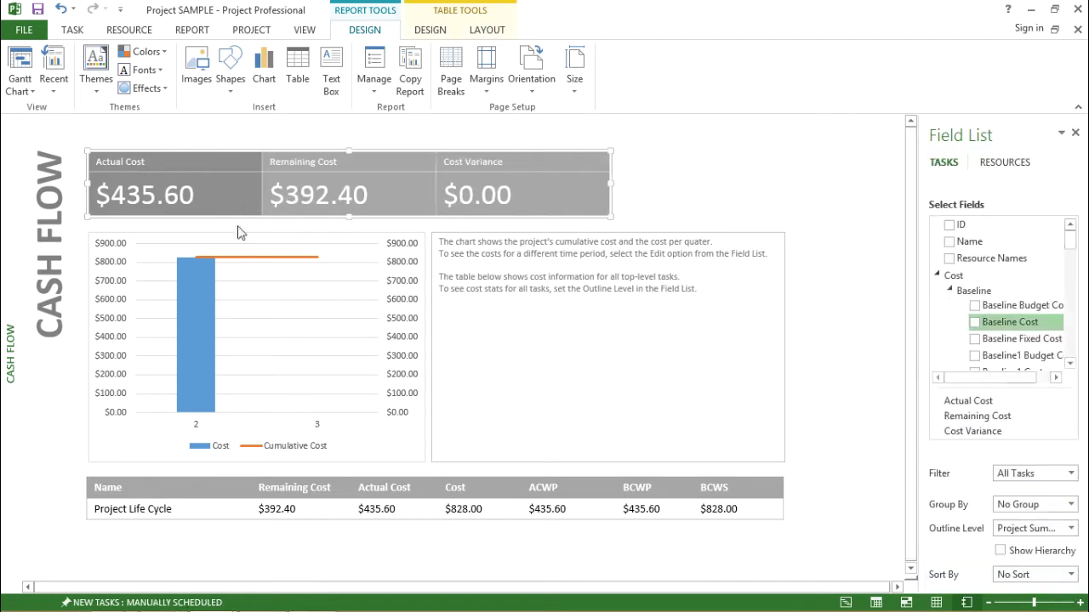
- Inspect the Actual Cost and $0.00 Cost Variance tile values, then select the cost chart
left_click(126, 192)
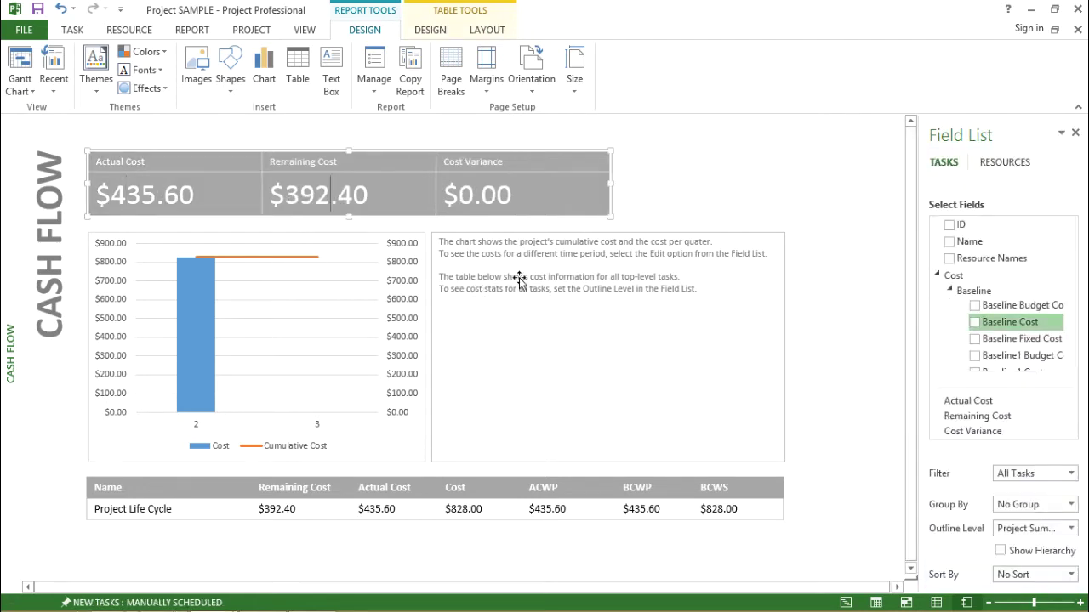
left_click(474, 194)
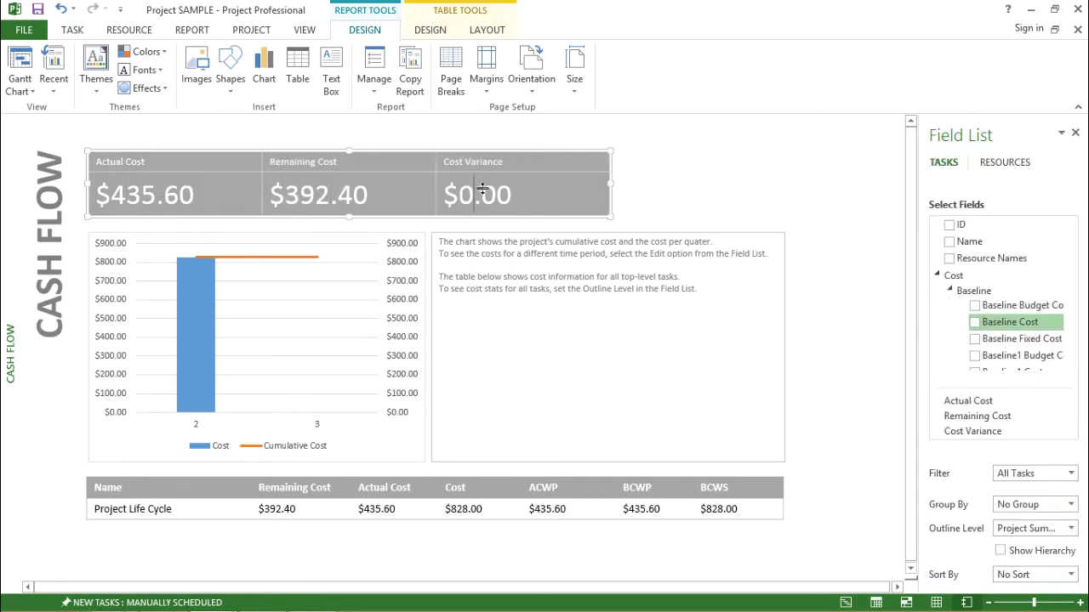
left_click_drag(512, 195, 441, 187)
left_click(528, 200)
left_click(124, 456)
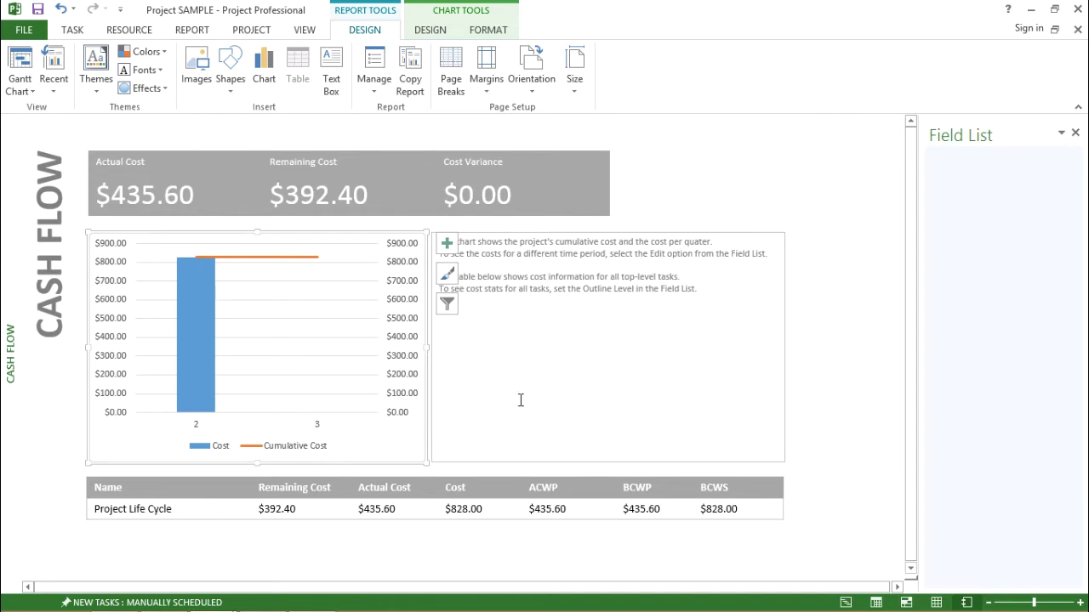
left_click(618, 343)
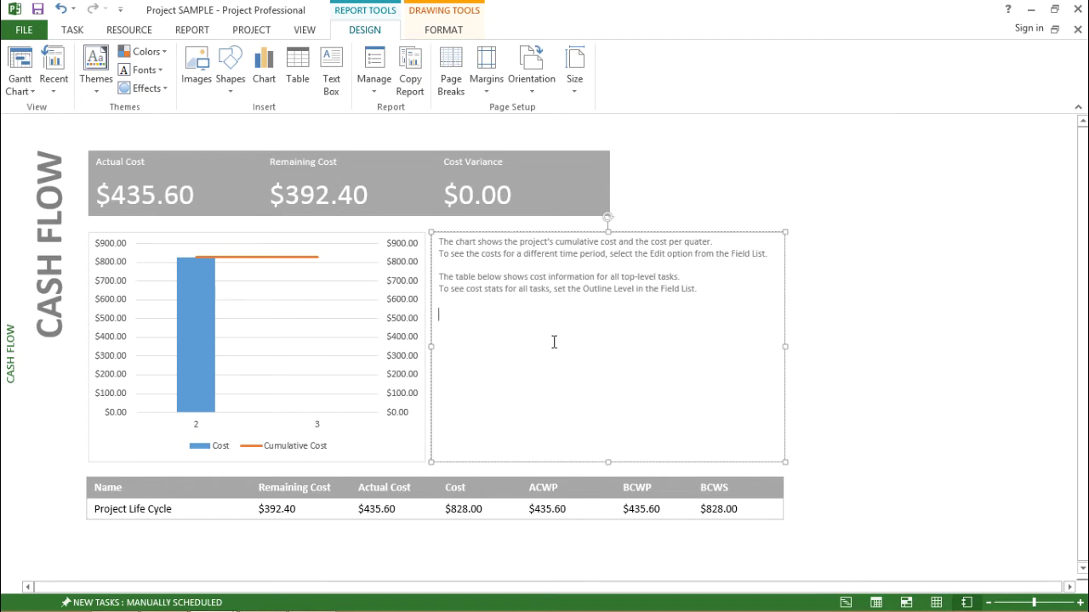
left_click(408, 450)
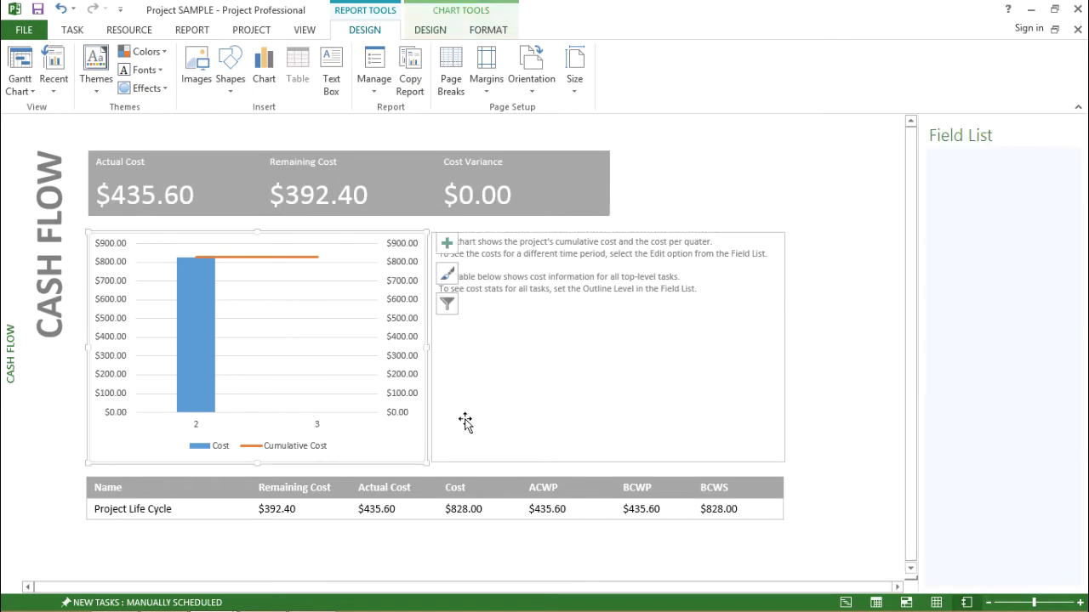
left_click(487, 396)
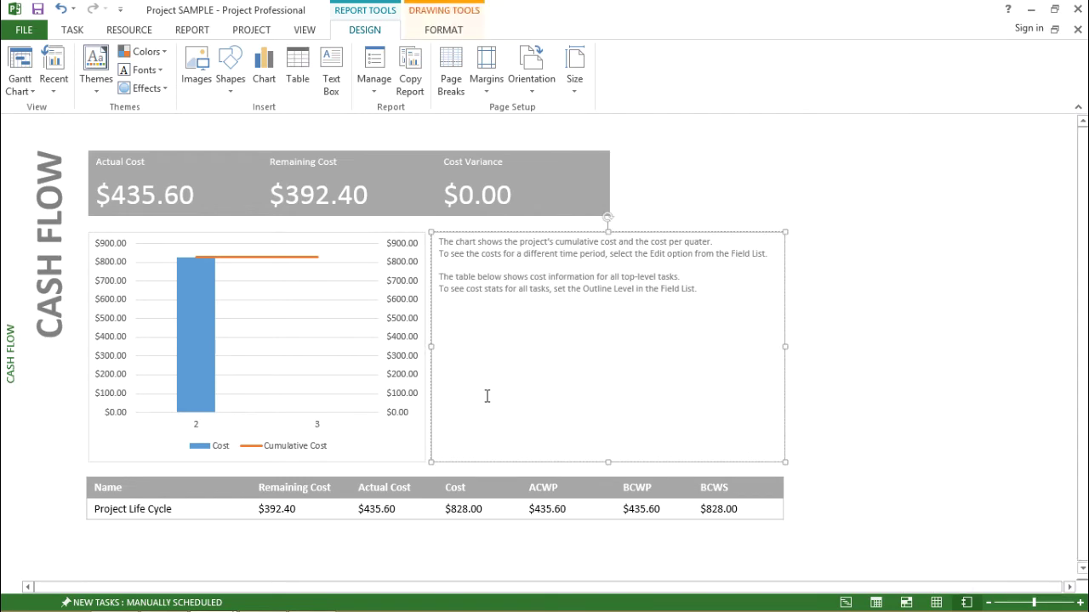
left_click(395, 457)
left_click(473, 465)
left_click(502, 516)
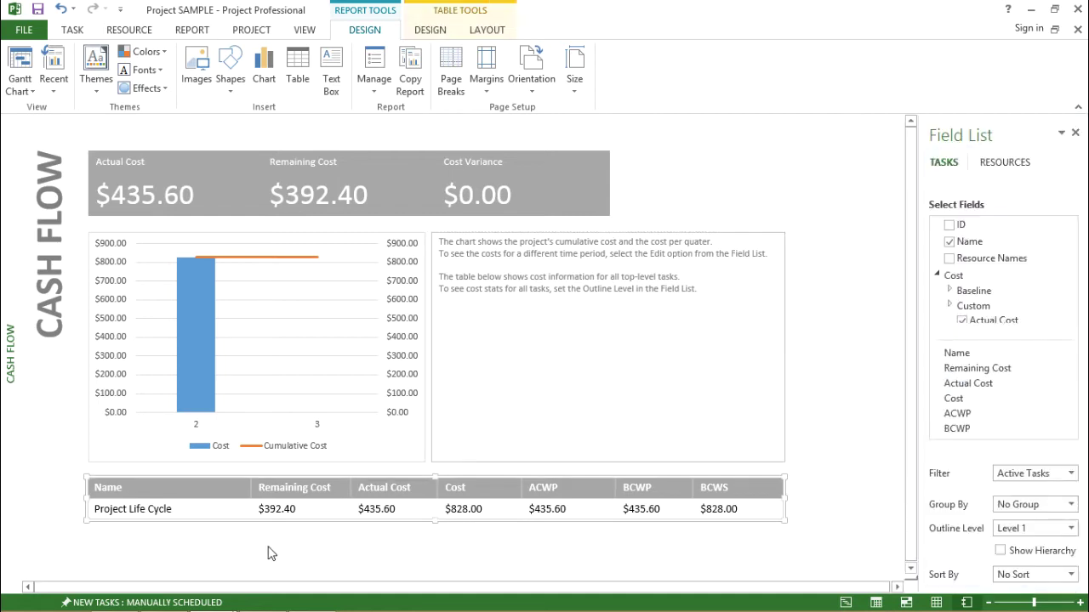
left_click(378, 447)
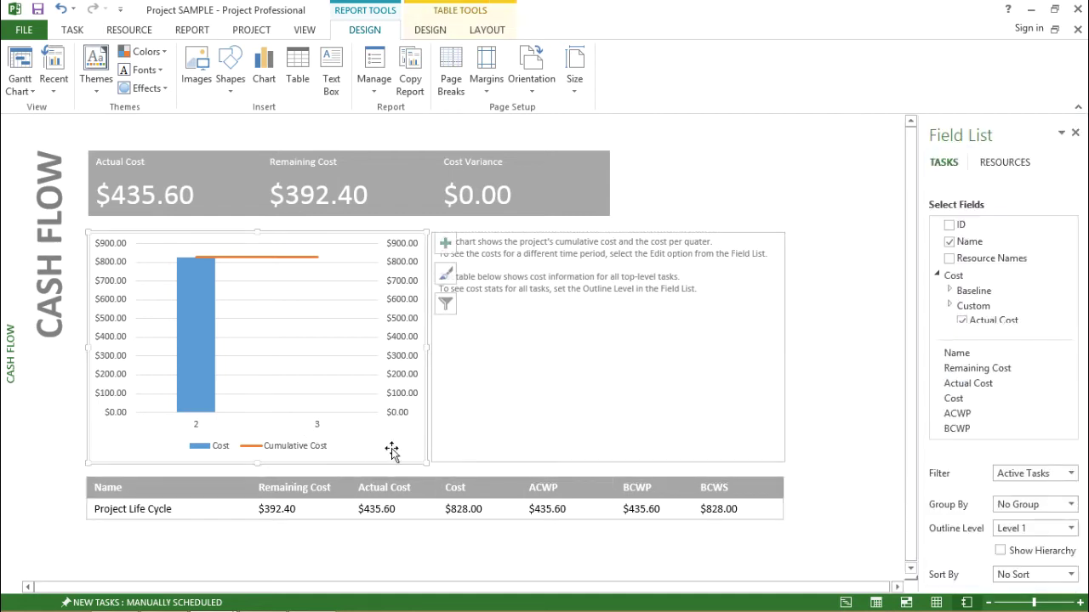
left_click(410, 487)
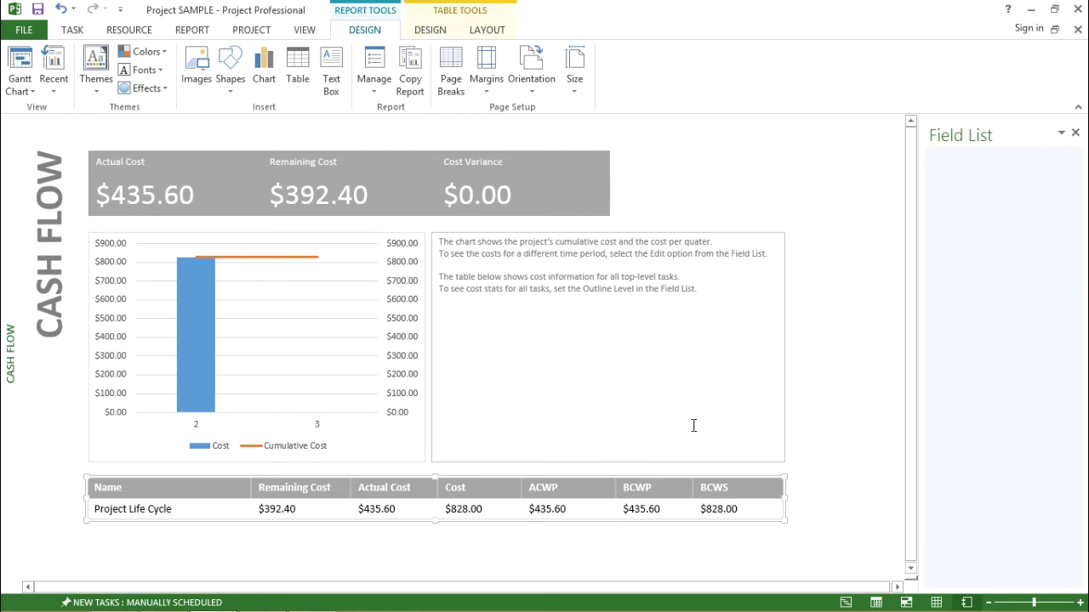
scroll(687, 426, "down", 1)
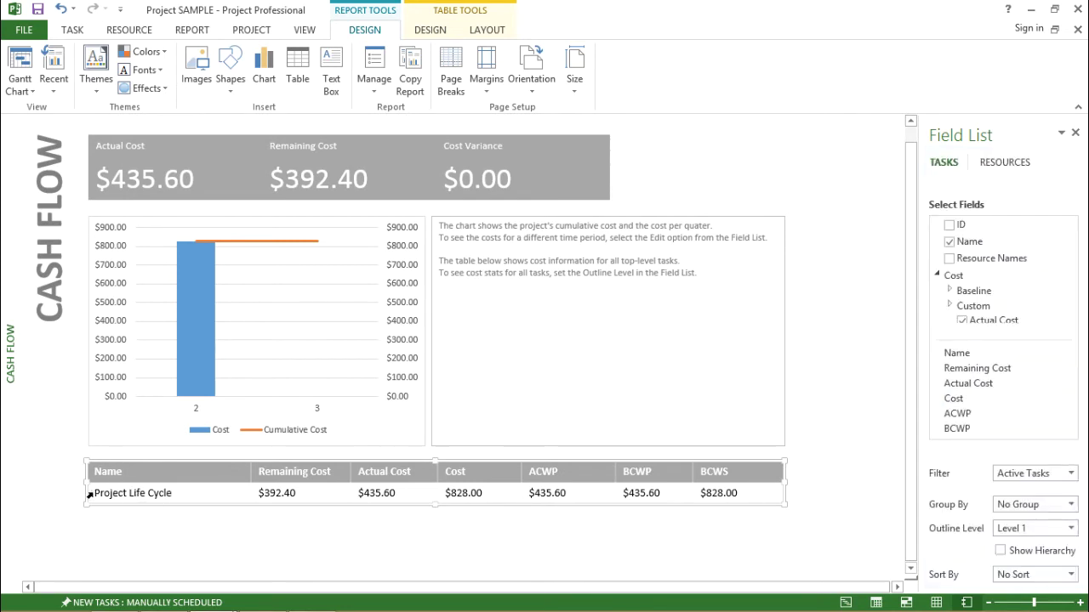
left_click(290, 492)
double_click(278, 494)
left_click(329, 524)
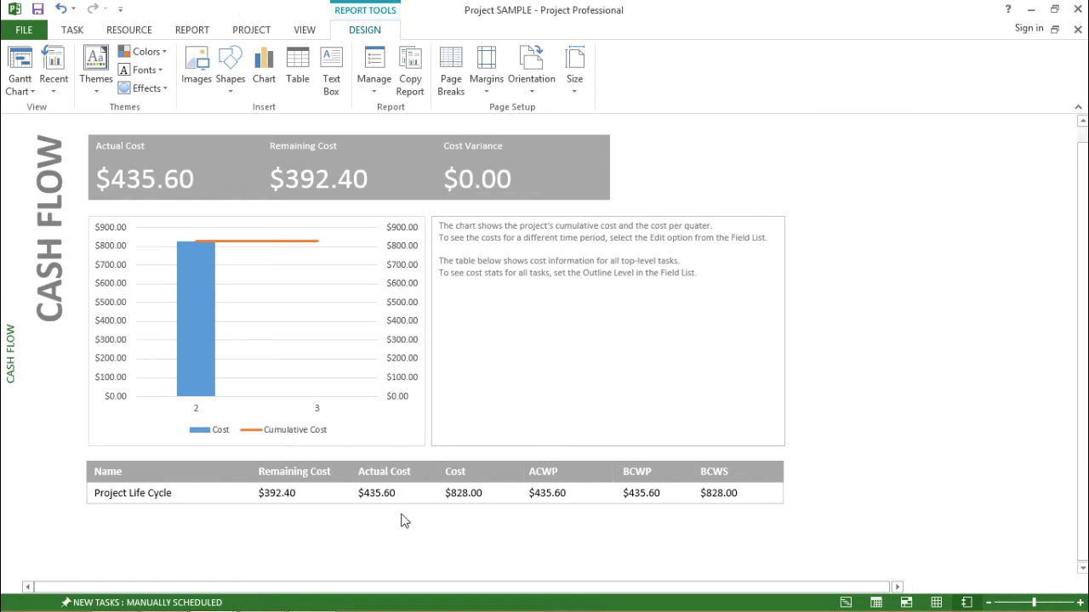
double_click(372, 490)
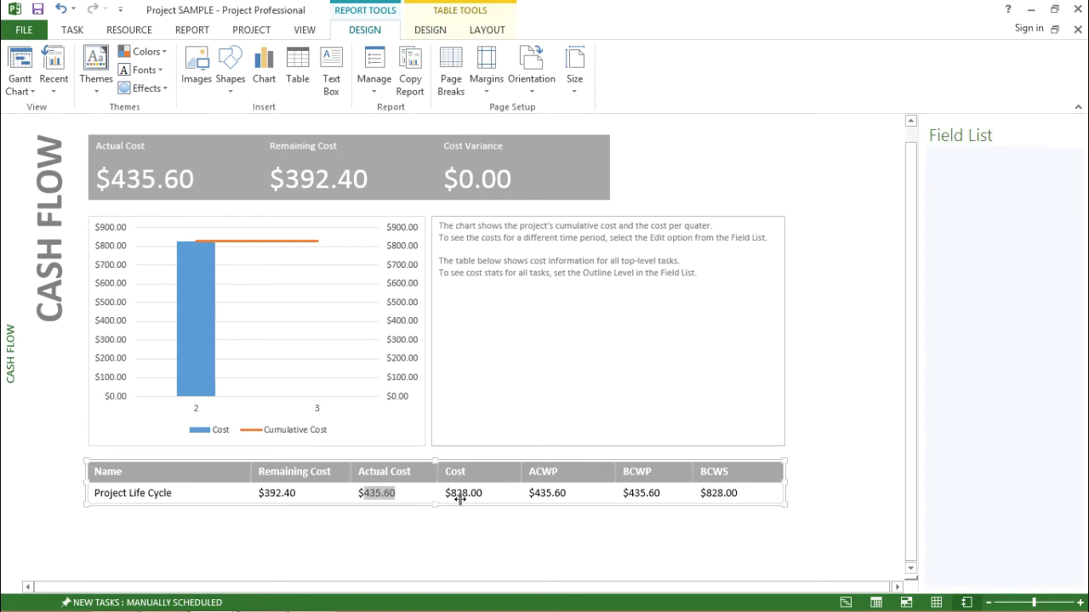
left_click(464, 494)
double_click(464, 493)
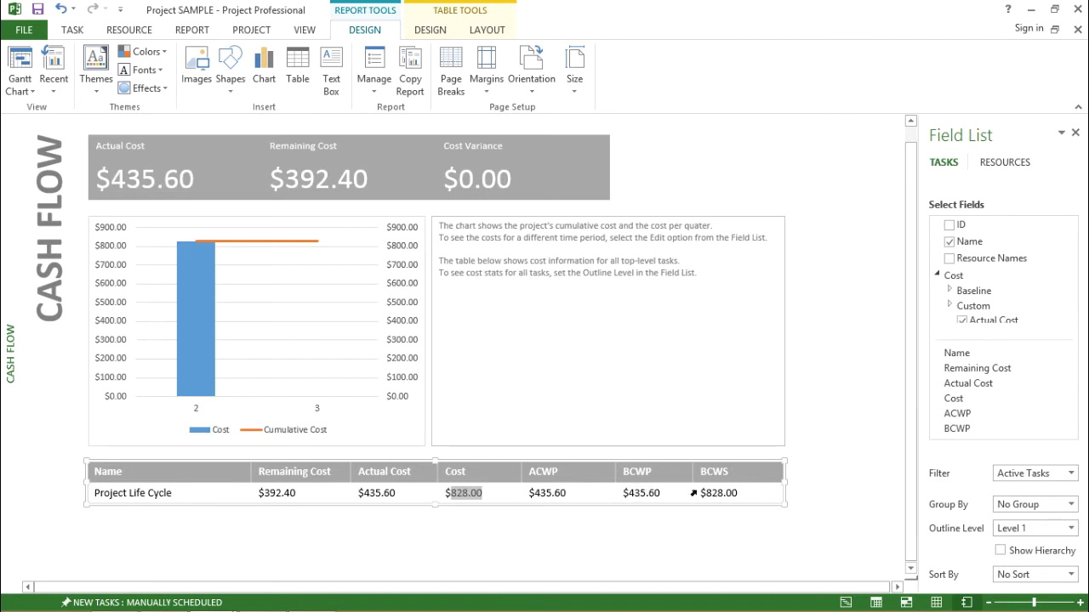
left_click(826, 399)
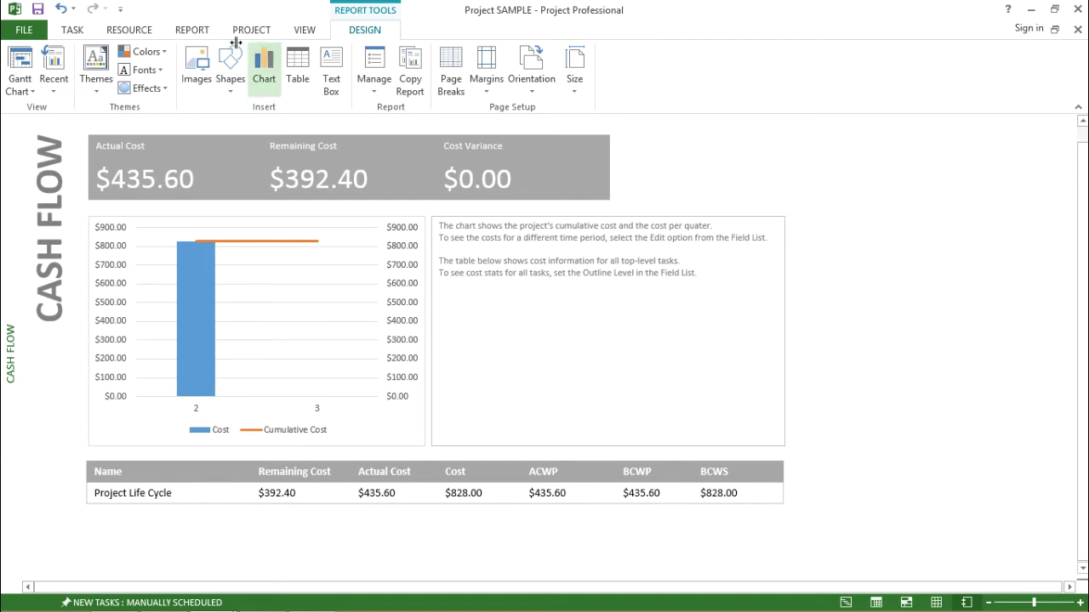
- Switch to the Cost Overruns report from the Report tab's Costs list
left_click(182, 26)
left_click(207, 73)
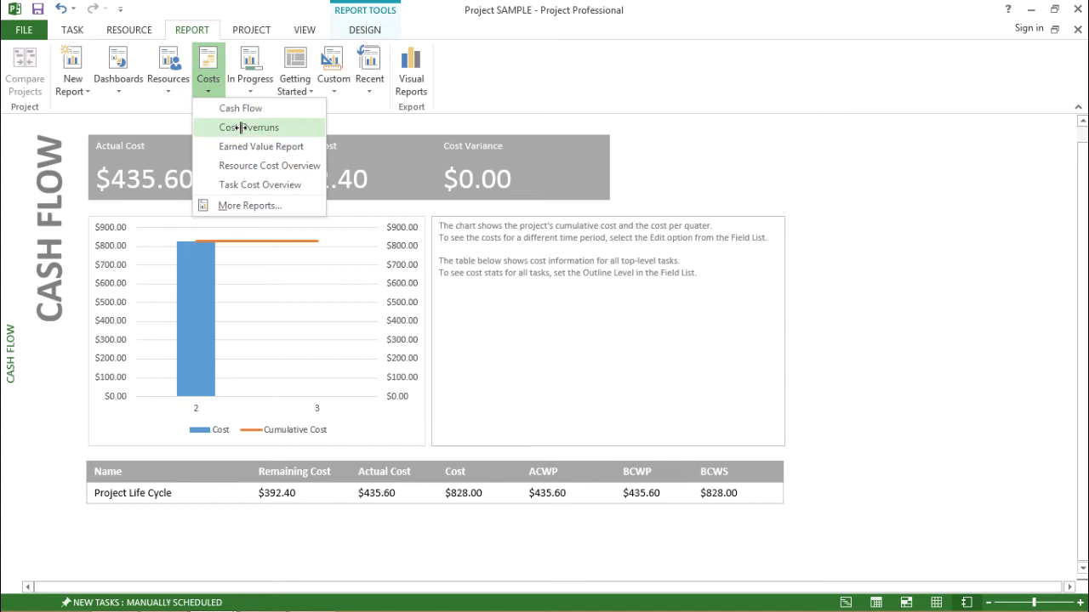
left_click(241, 127)
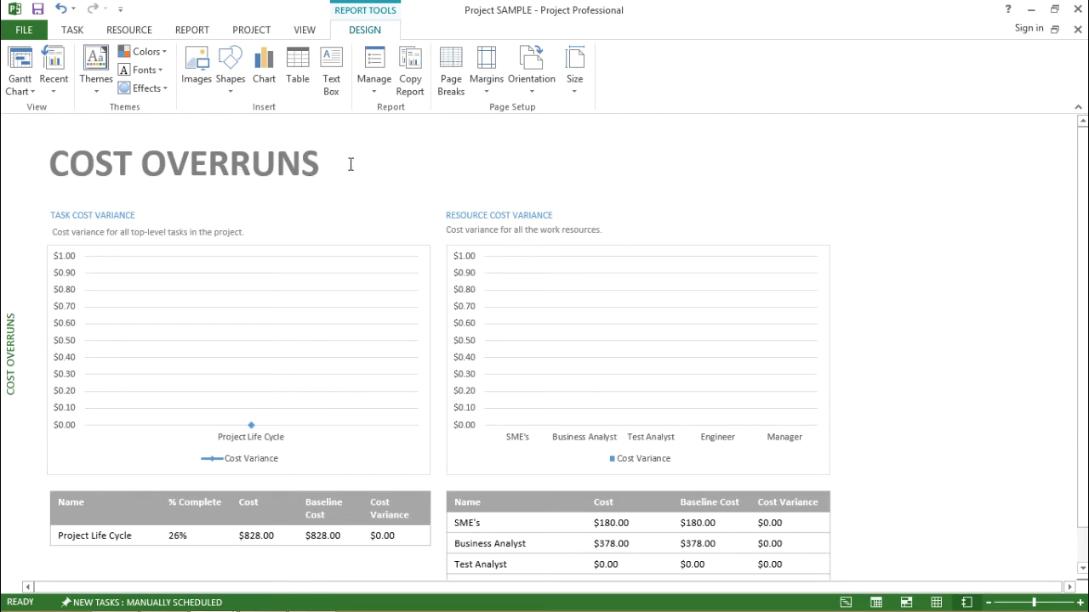
left_click(382, 149)
left_click(306, 213)
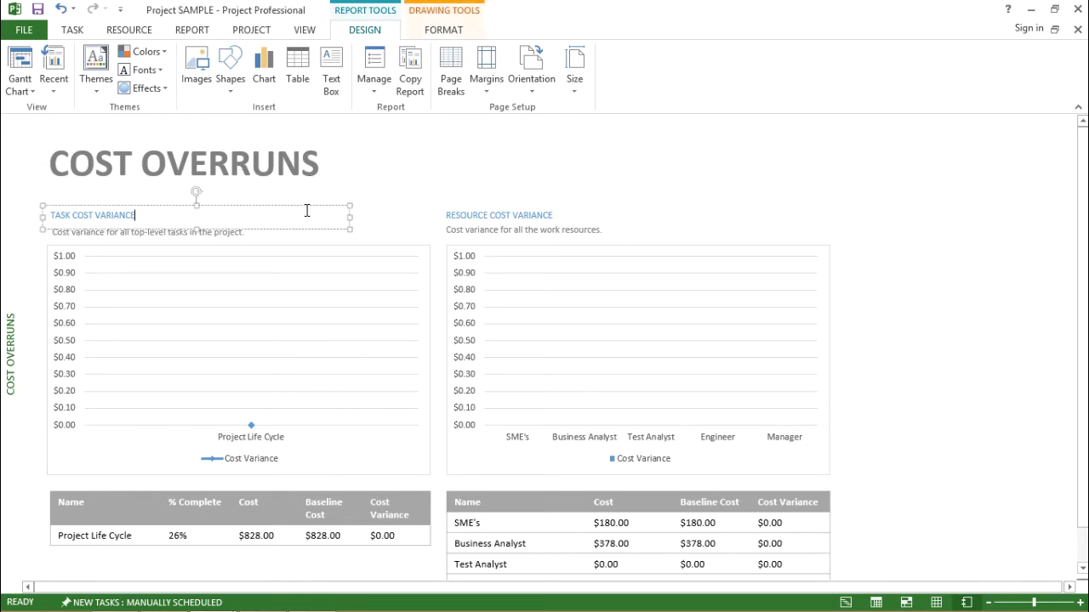
left_click(365, 207)
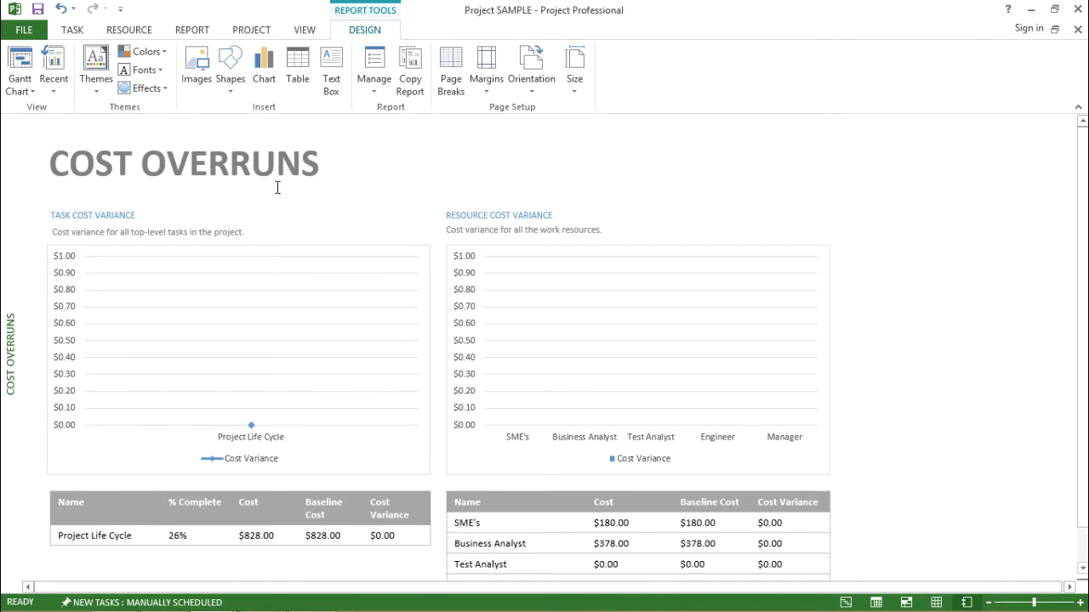
left_click_drag(158, 166, 311, 166)
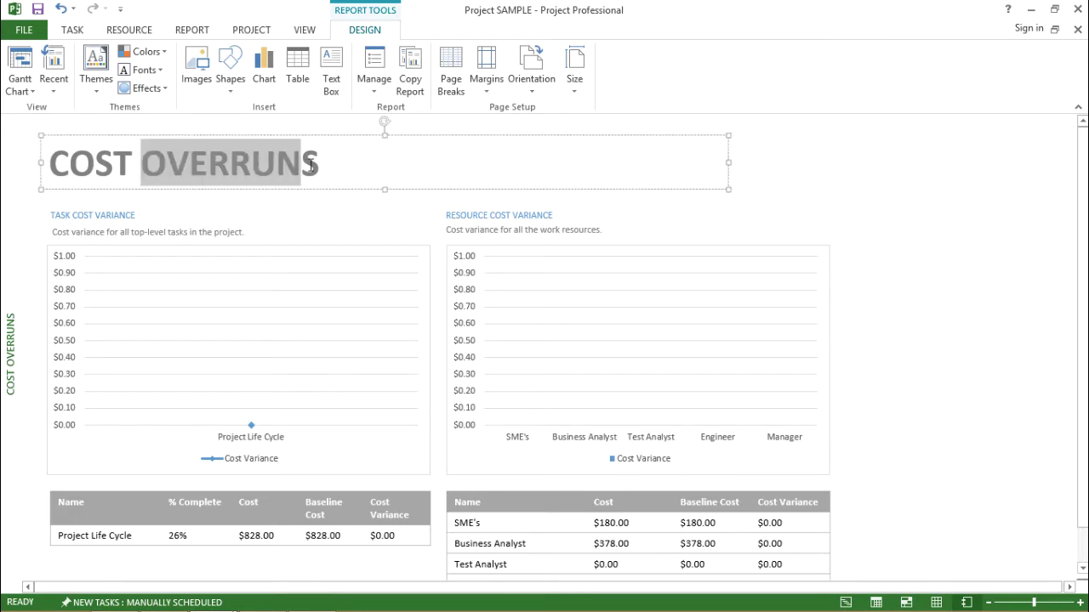
left_click(382, 218)
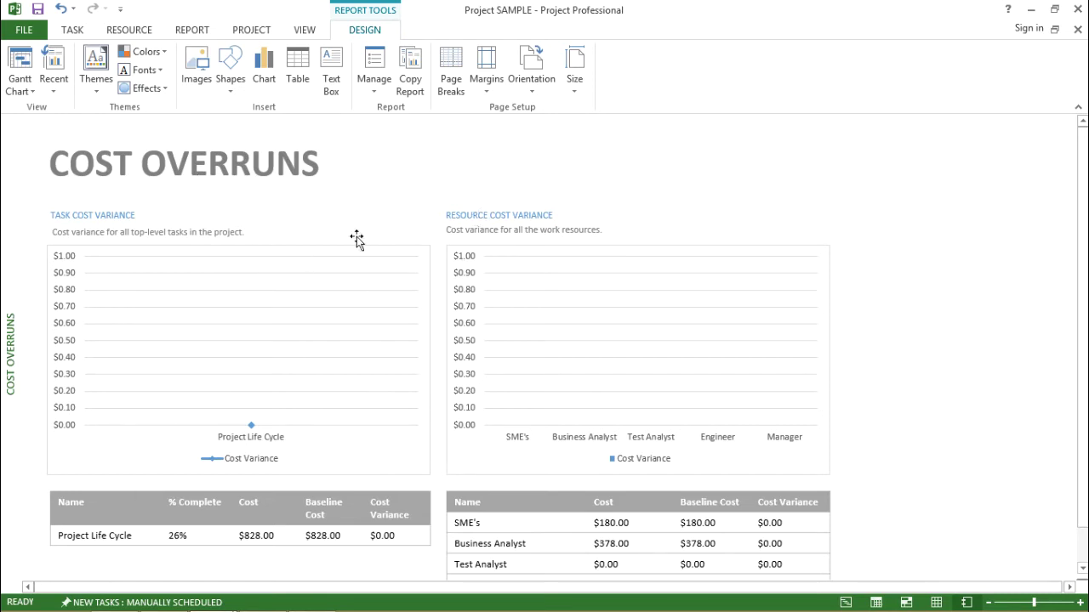
left_click(183, 474)
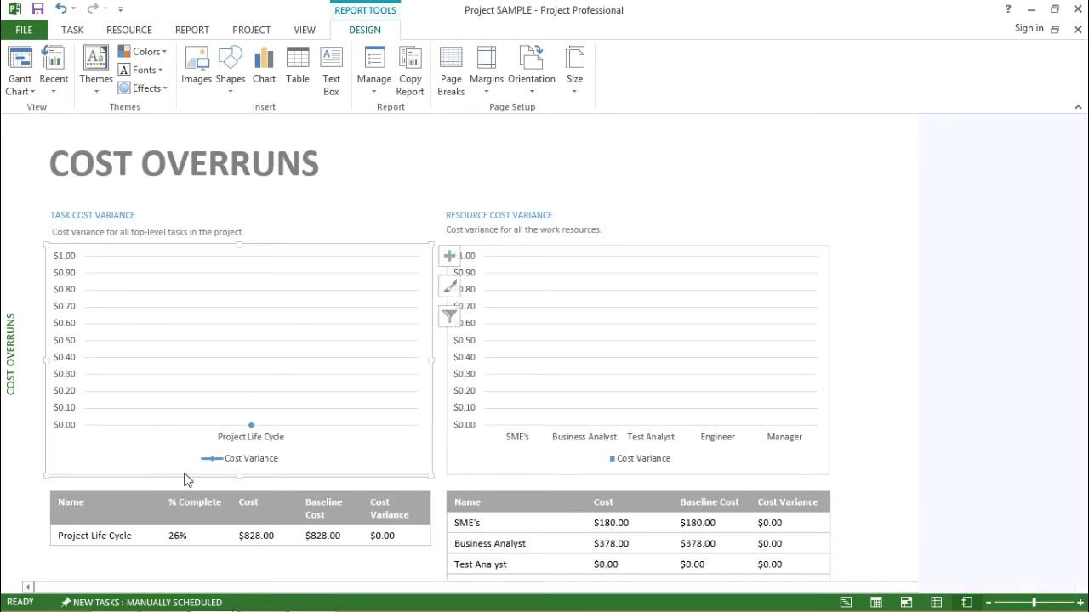
left_click(126, 219)
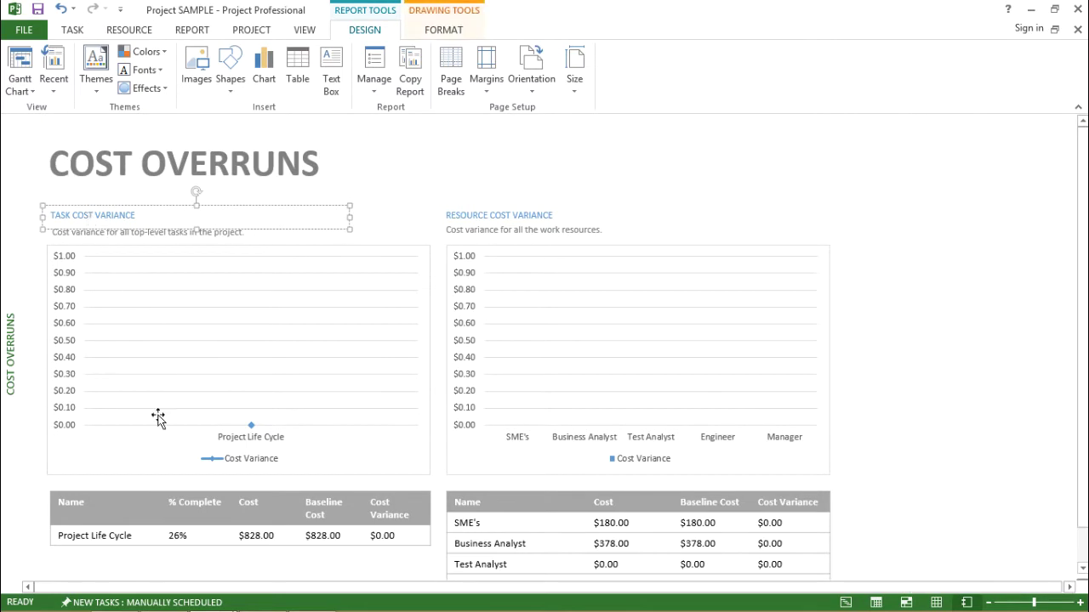
left_click(148, 450)
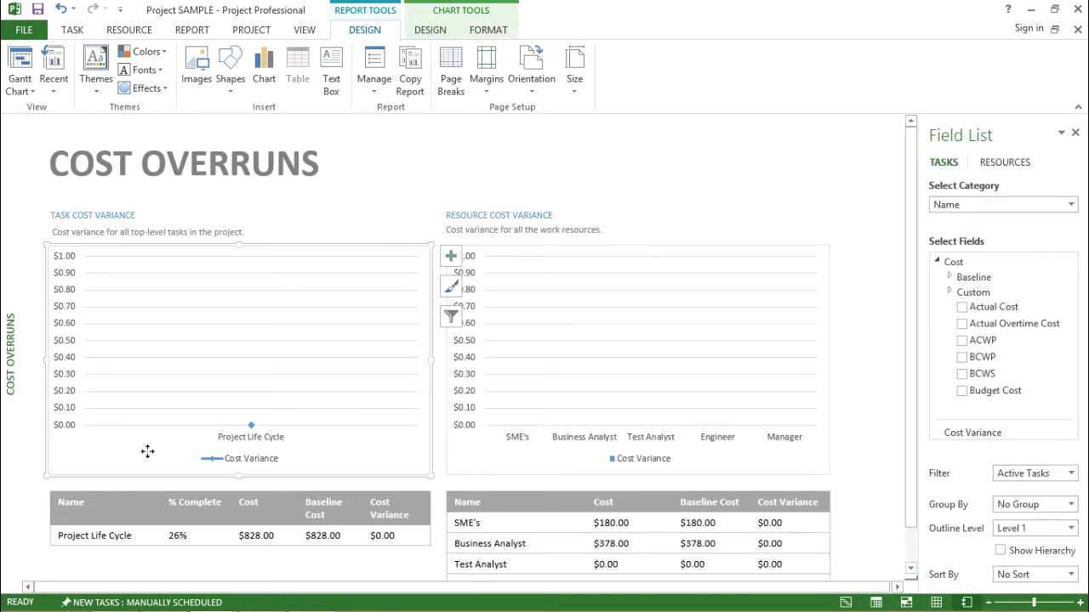
left_click(85, 218)
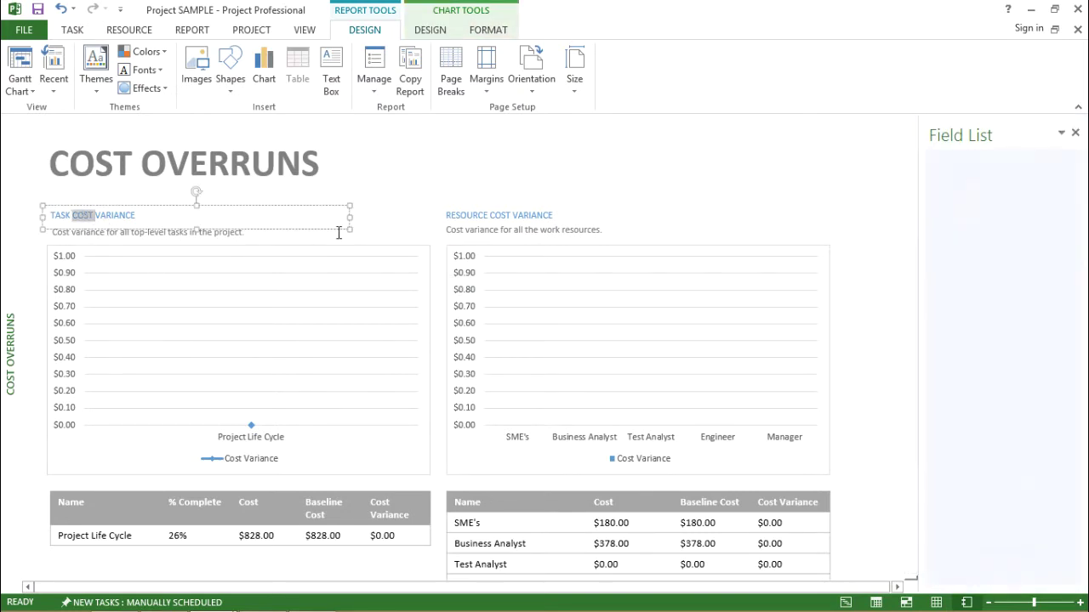
left_click(453, 215)
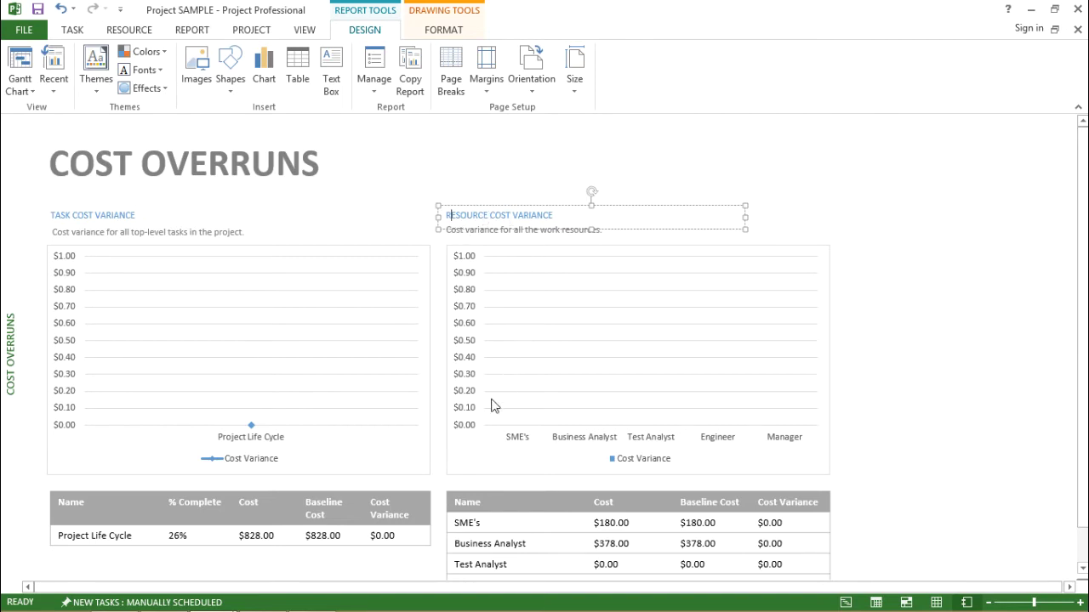
left_click(479, 464)
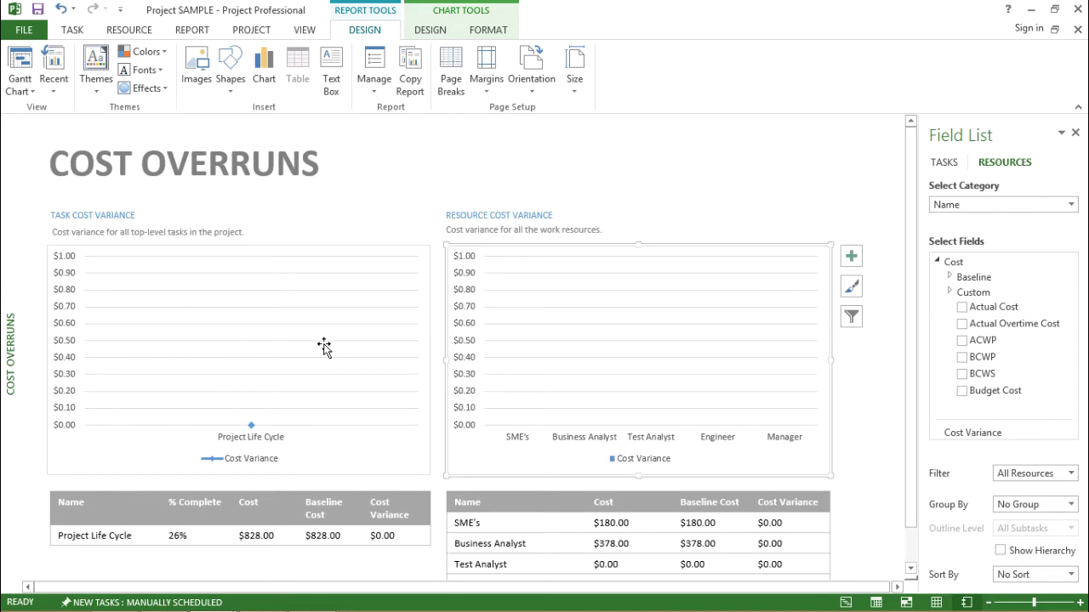
left_click(398, 213)
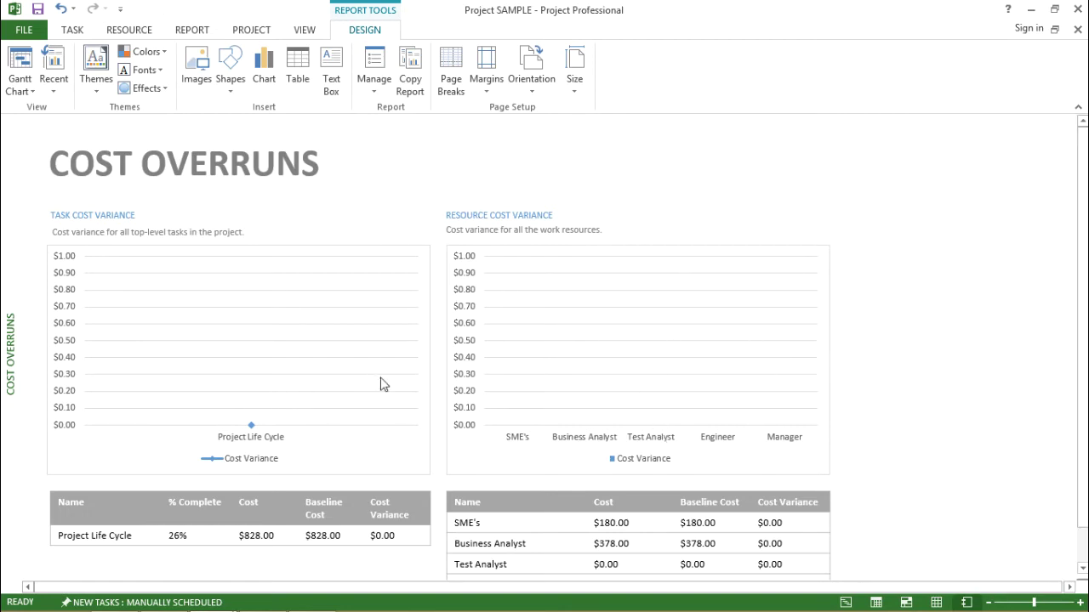
left_click(359, 449)
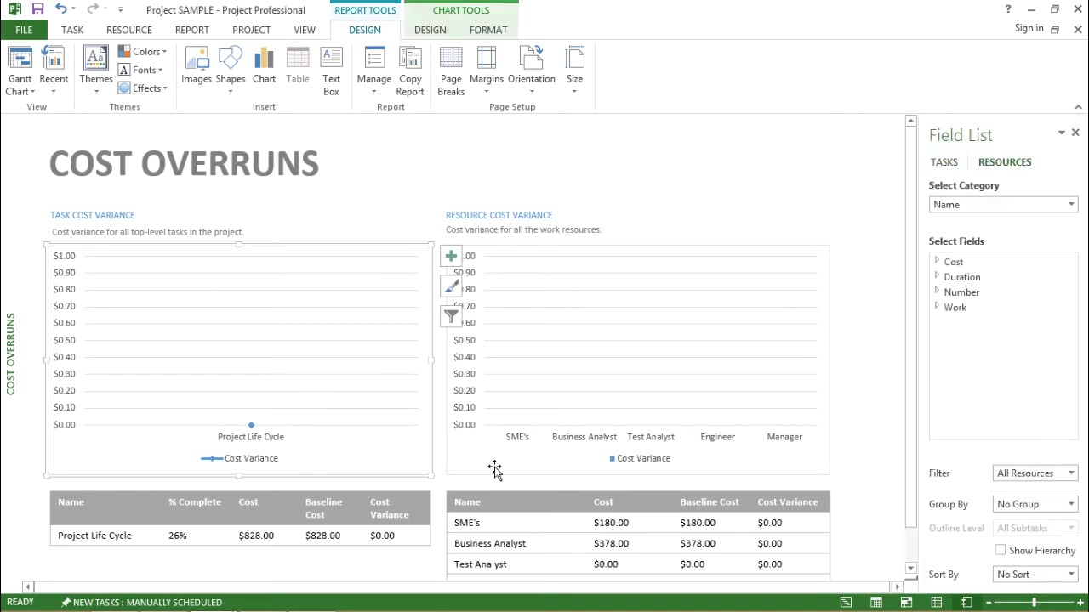
left_click(495, 469)
left_click(394, 464)
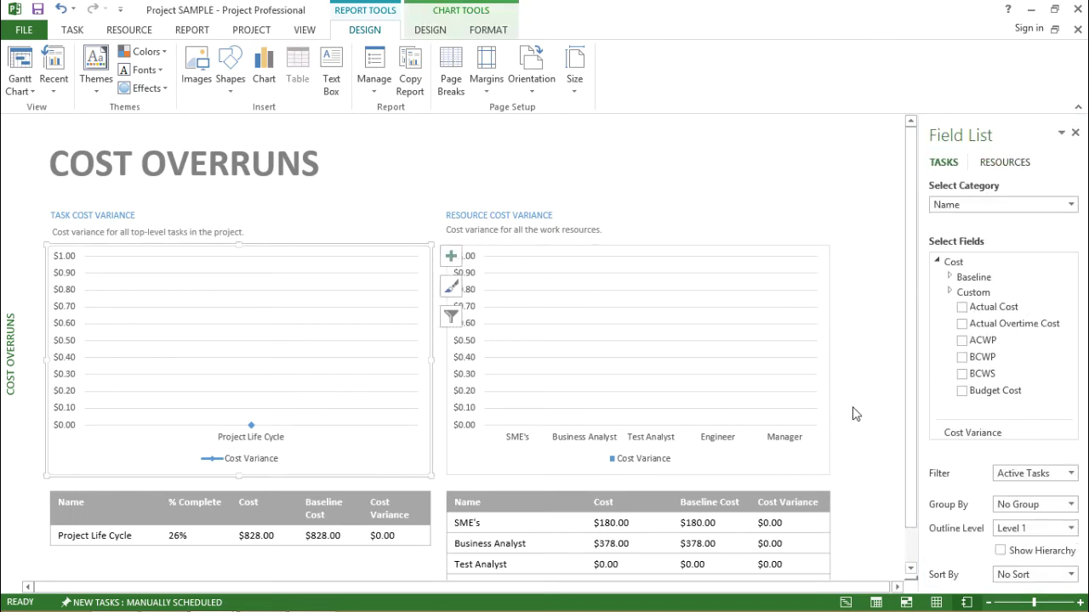
scroll(854, 414, "down", 2)
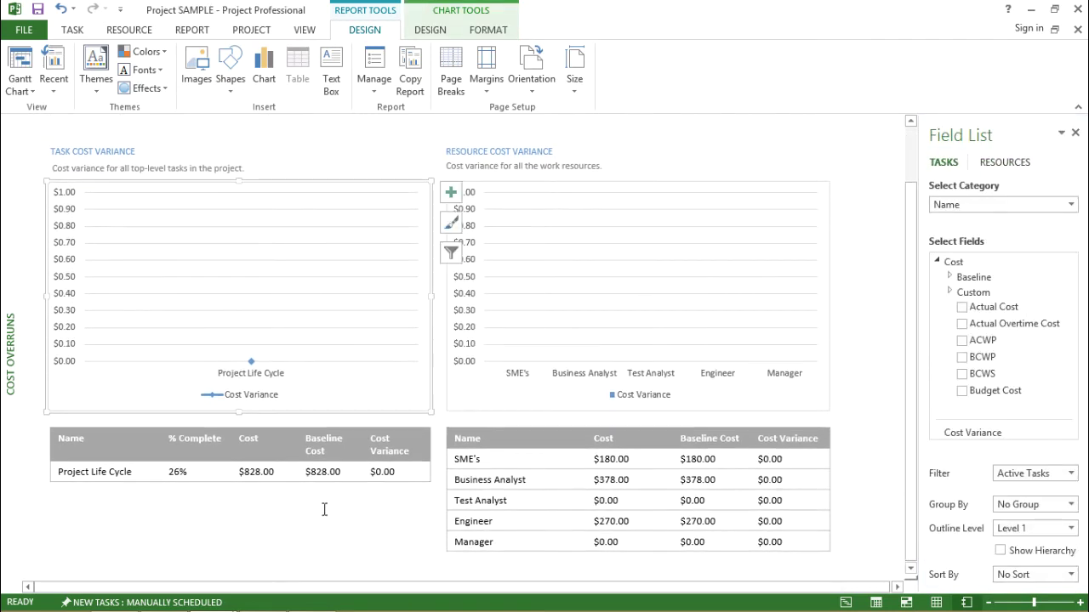
left_click(320, 471)
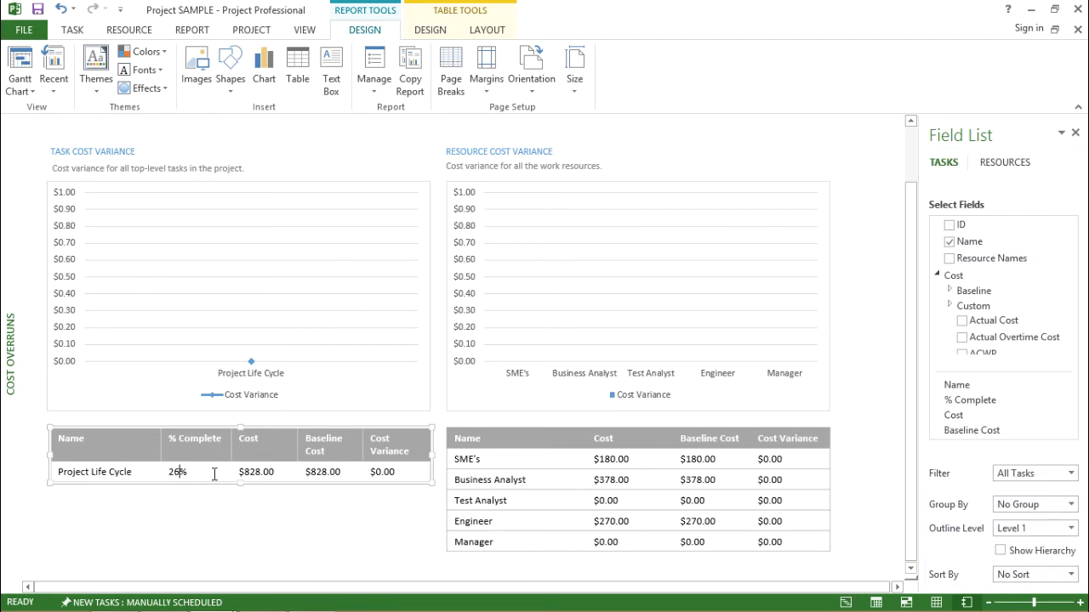
left_click(259, 477)
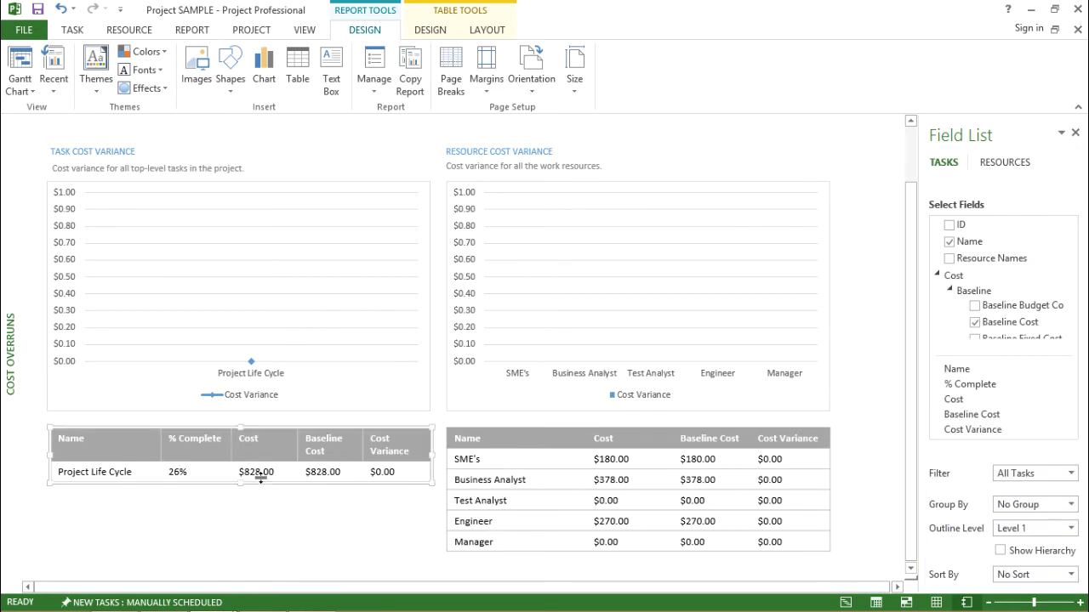
left_click(347, 500)
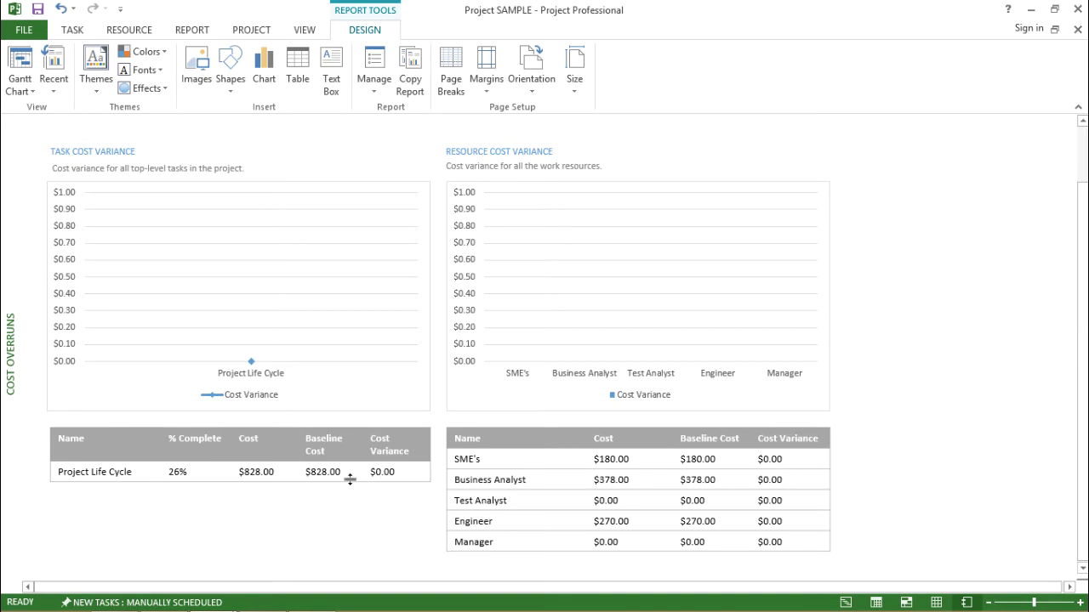
left_click(398, 450)
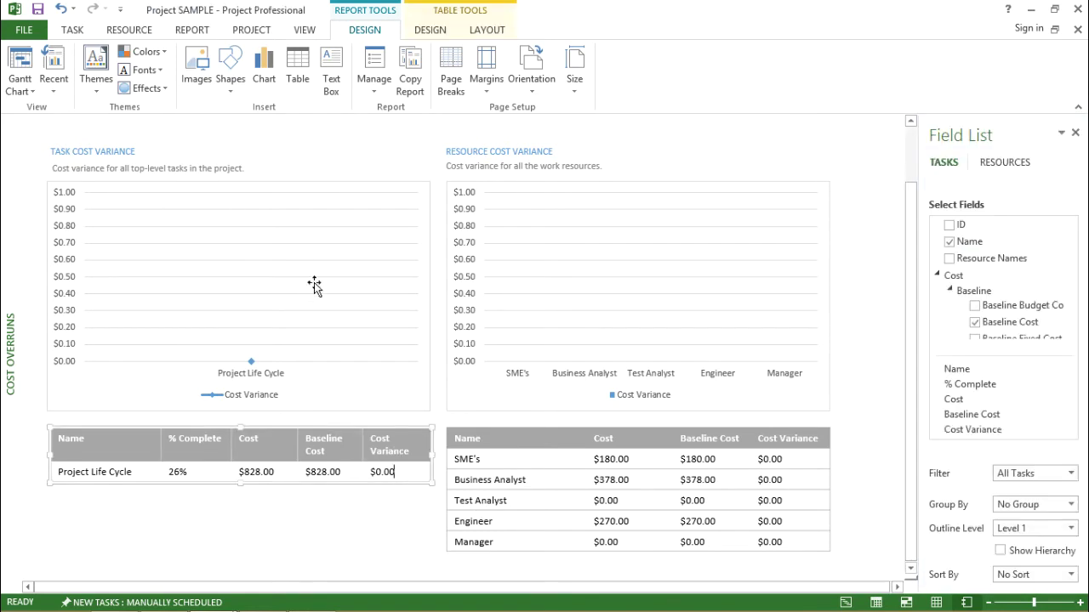
left_click(393, 509)
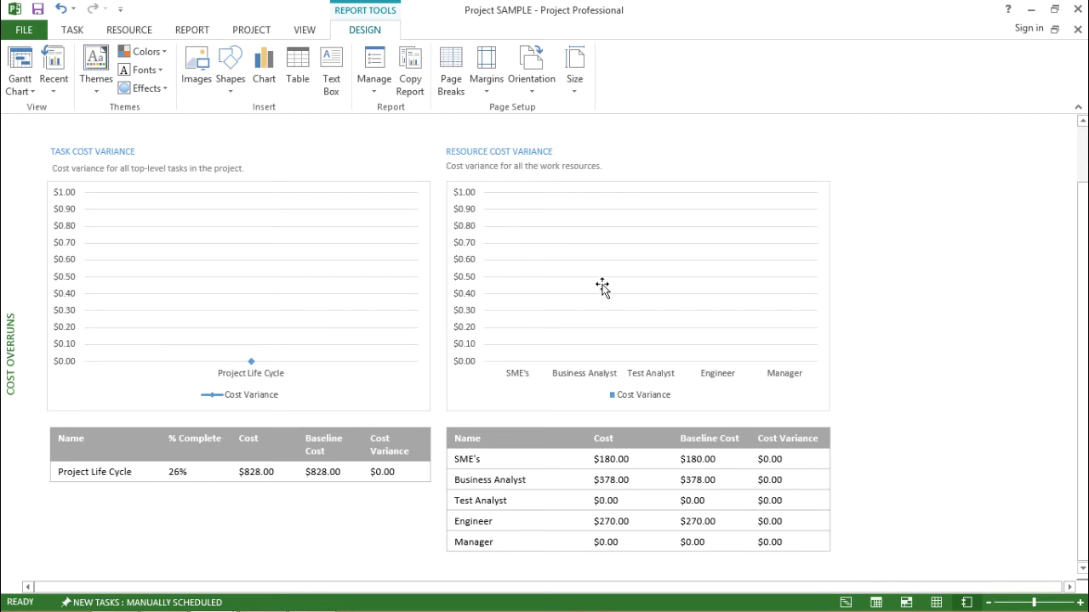
left_click(522, 448)
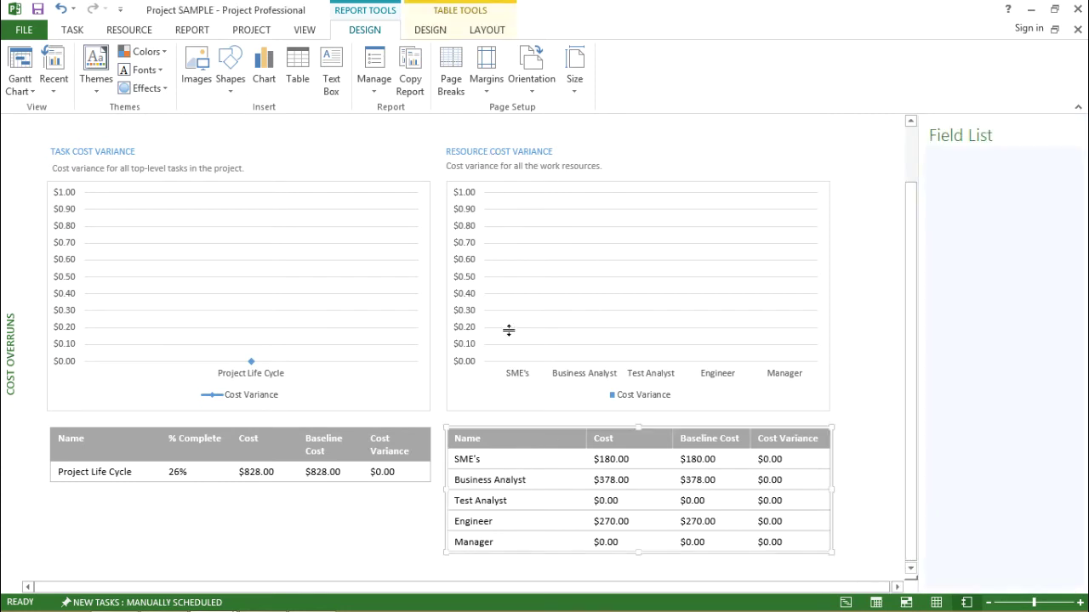
left_click(486, 368)
left_click(508, 437)
left_click_drag(474, 496, 515, 564)
left_click(517, 562)
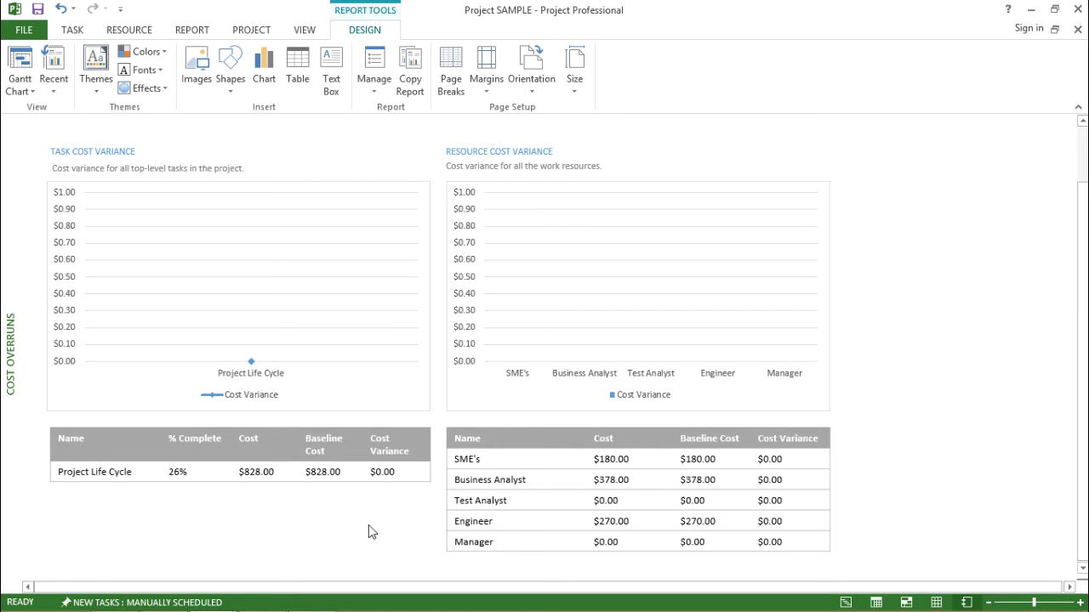
left_click(200, 29)
left_click(211, 89)
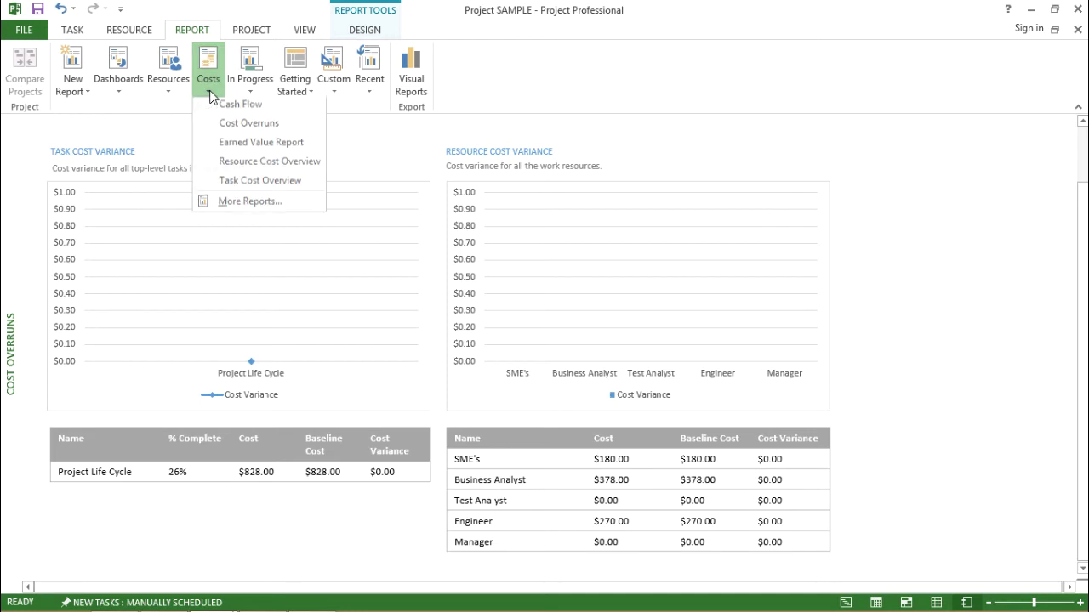
left_click(230, 148)
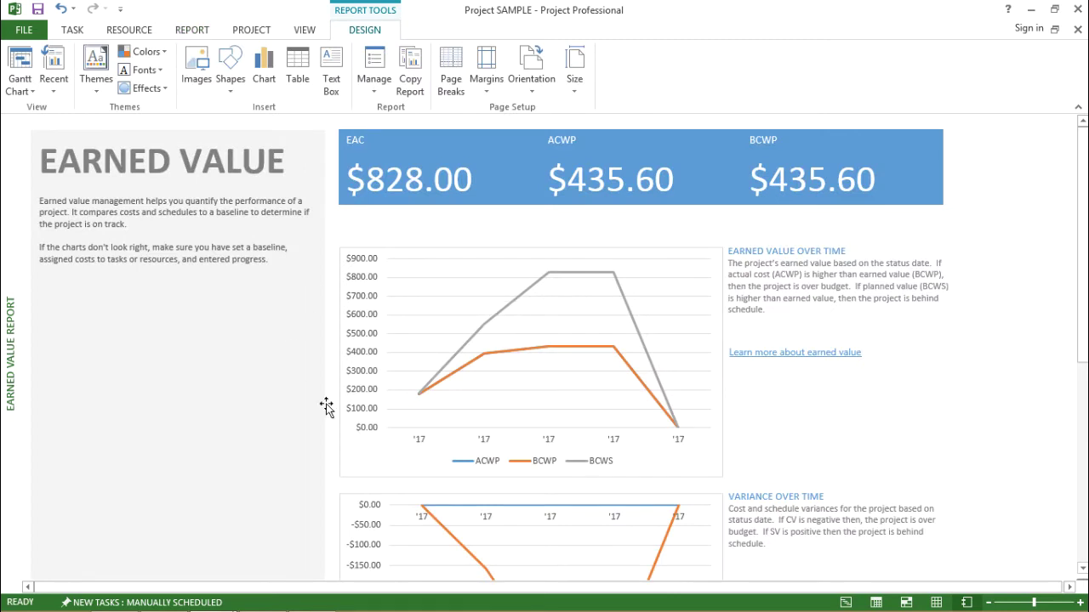
scroll(328, 405, "down", 1)
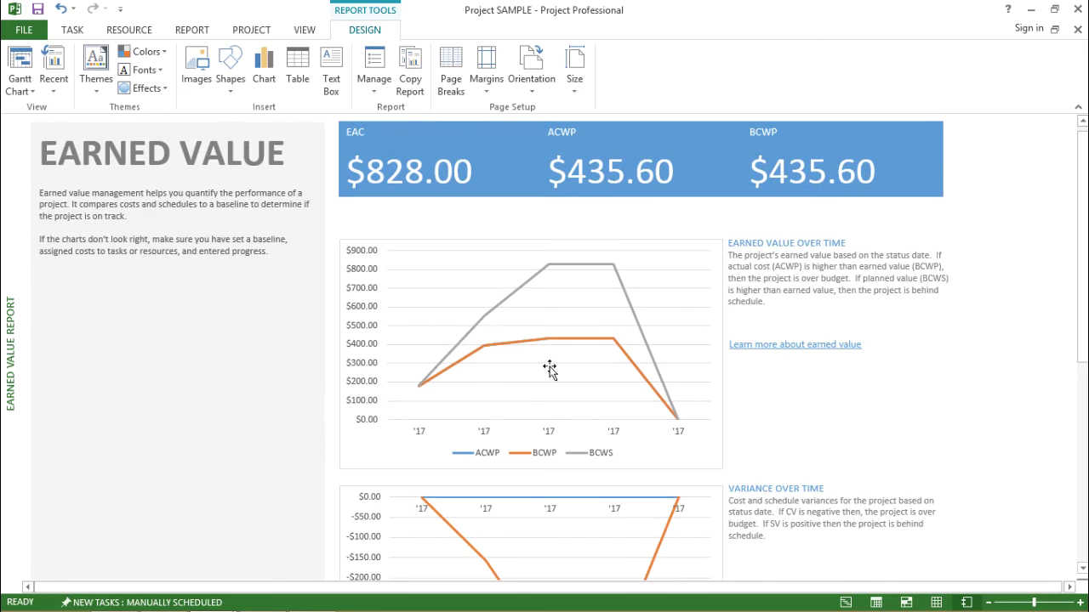
left_click(518, 127)
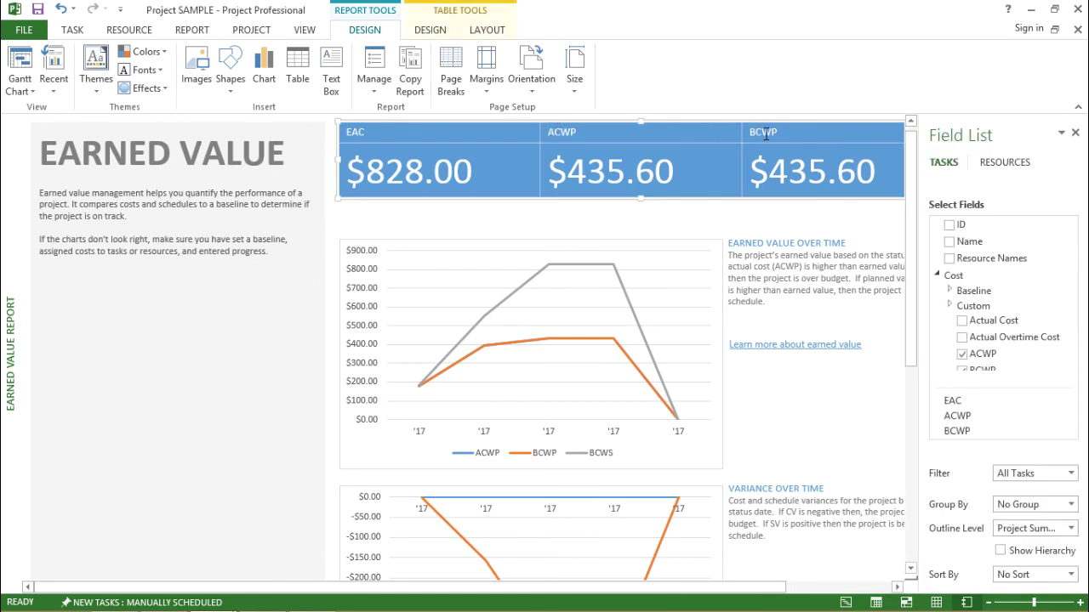
left_click(801, 384)
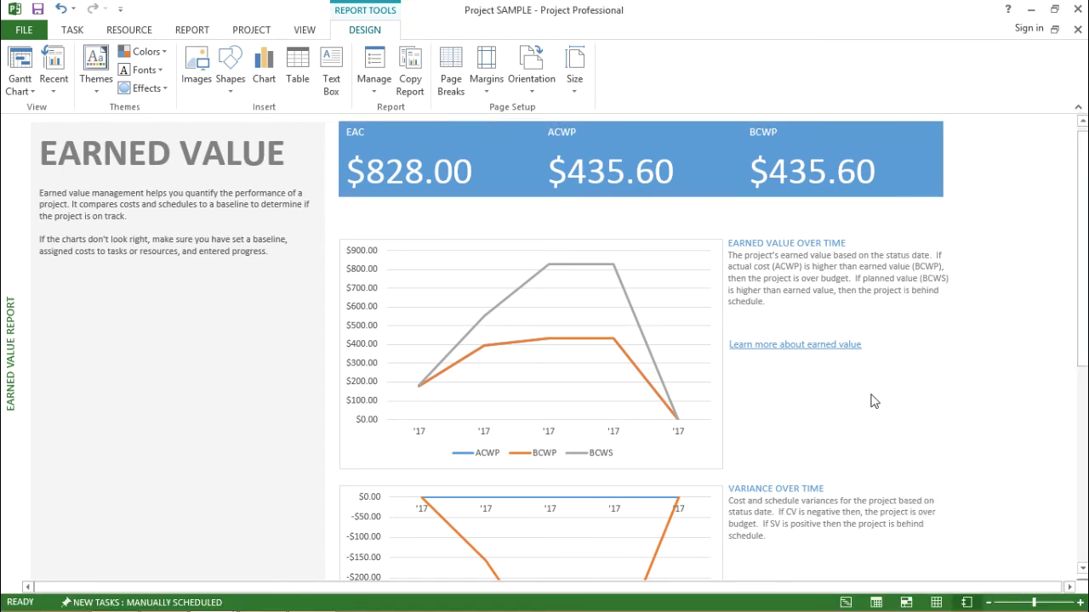
scroll(864, 367, "down", 1)
scroll(859, 367, "down", 4)
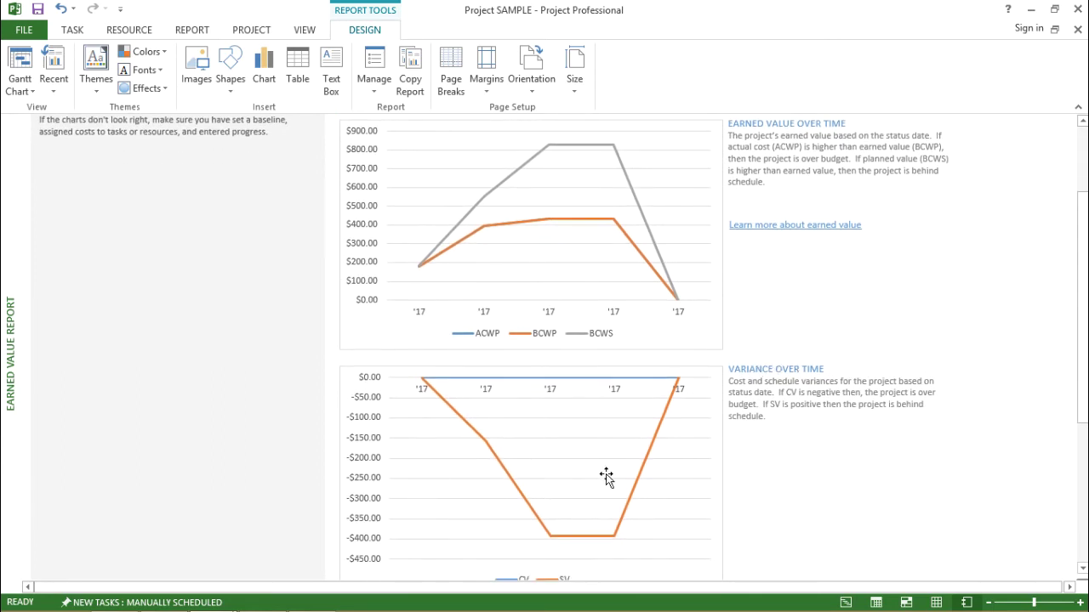
left_click(714, 498)
left_click(780, 488)
scroll(780, 486, "down", 6)
scroll(782, 482, "down", 7)
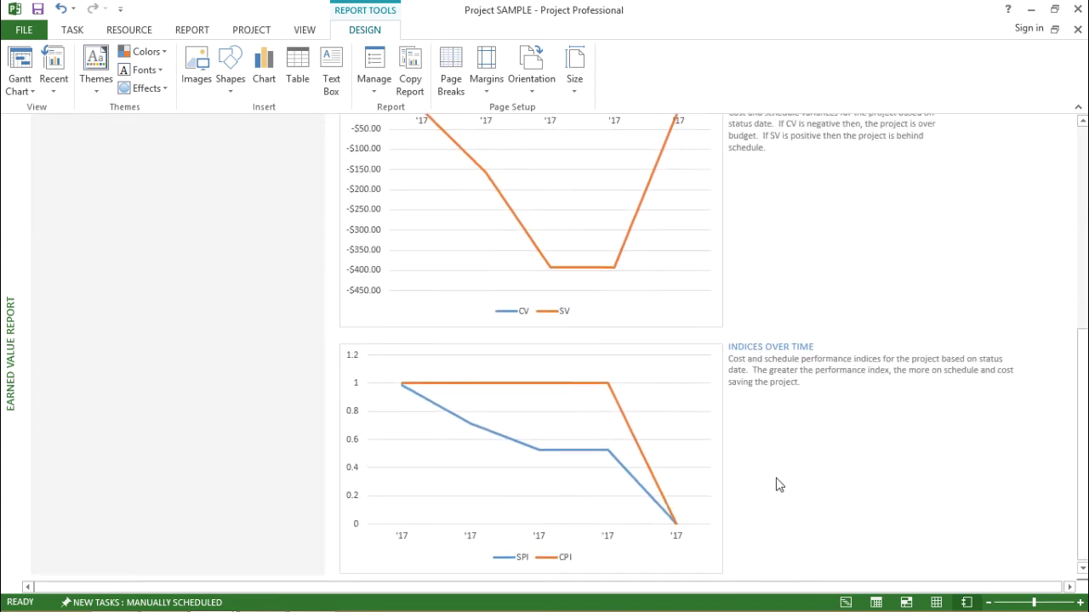
left_click(663, 513)
left_click(231, 324)
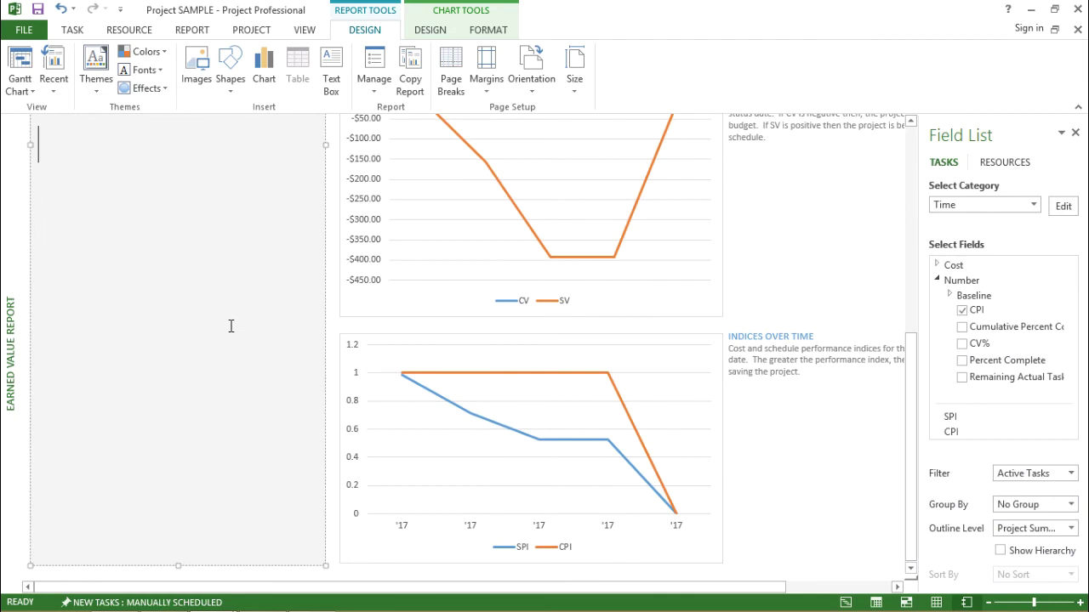
scroll(232, 326, "up", 7)
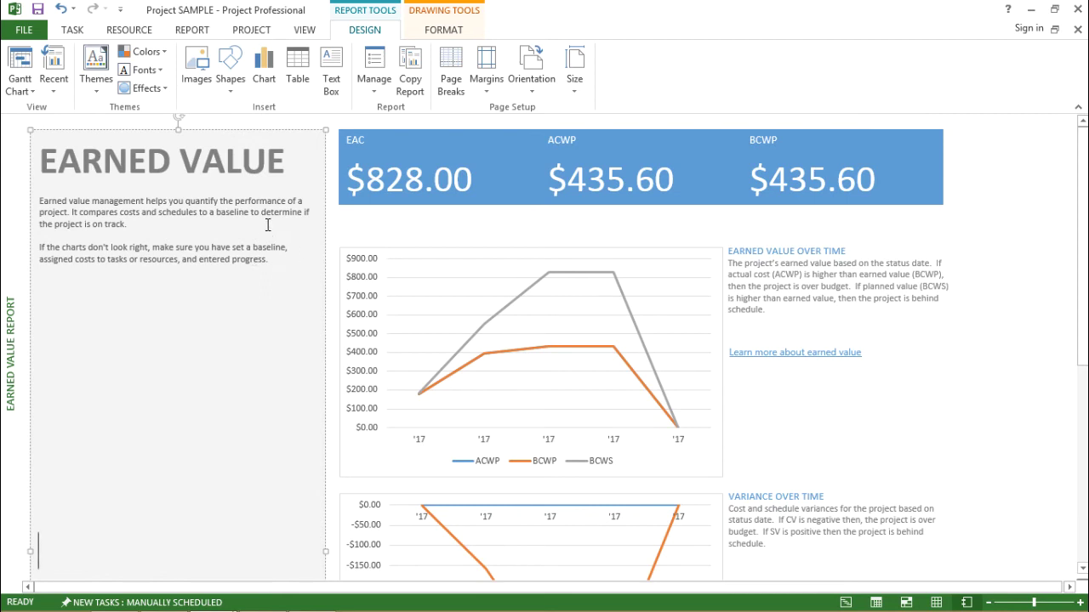
left_click(113, 212)
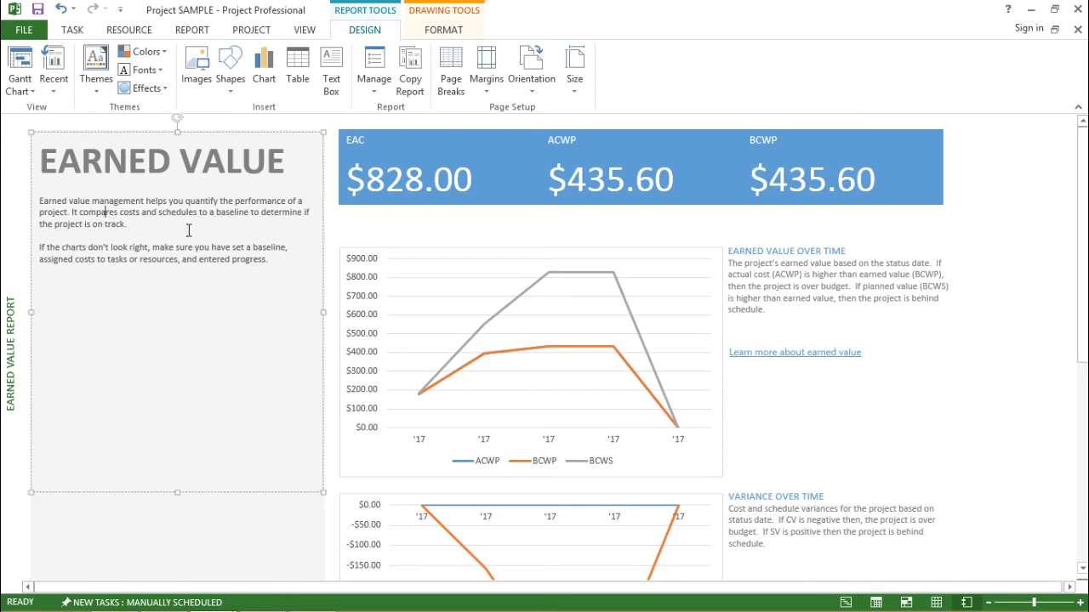
left_click(332, 294)
left_click(217, 328)
left_click(200, 32)
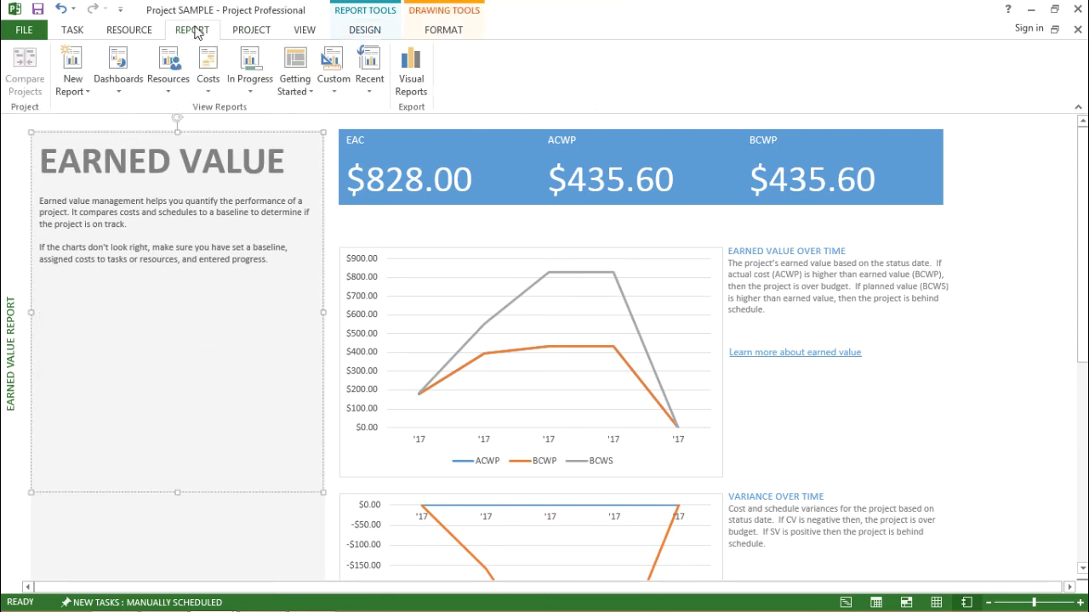
- Open the Resource Cost Overview report and inspect its title
left_click(205, 91)
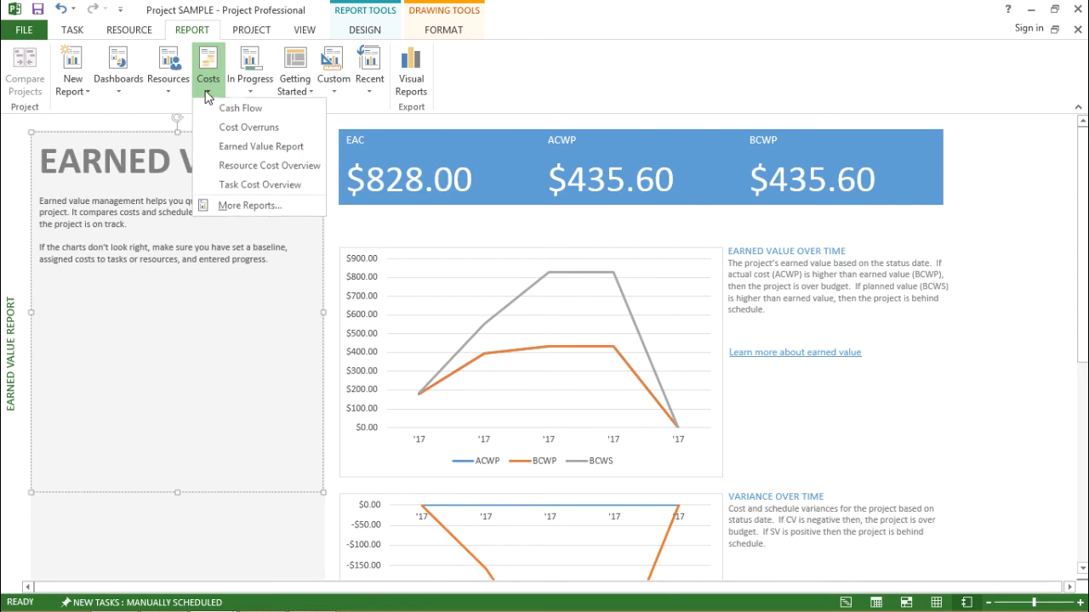
left_click(301, 166)
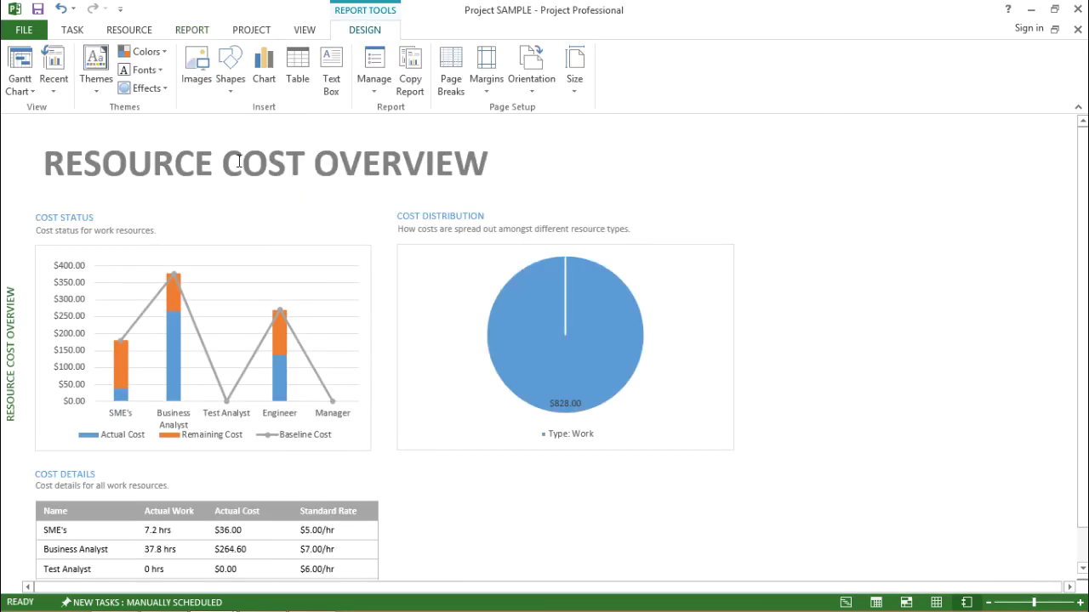
left_click_drag(215, 162, 53, 143)
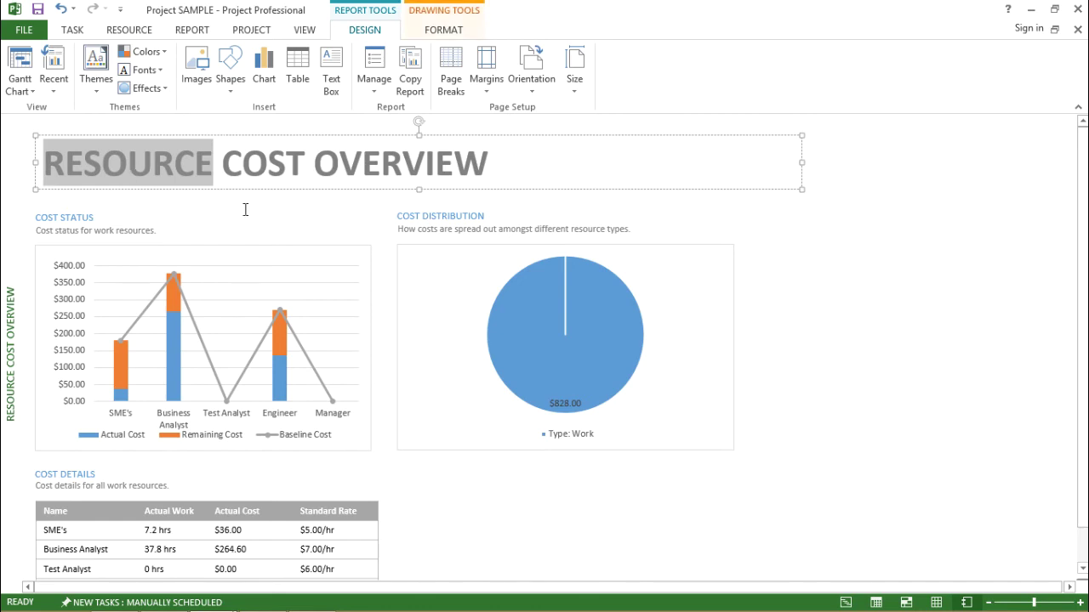
left_click(440, 504)
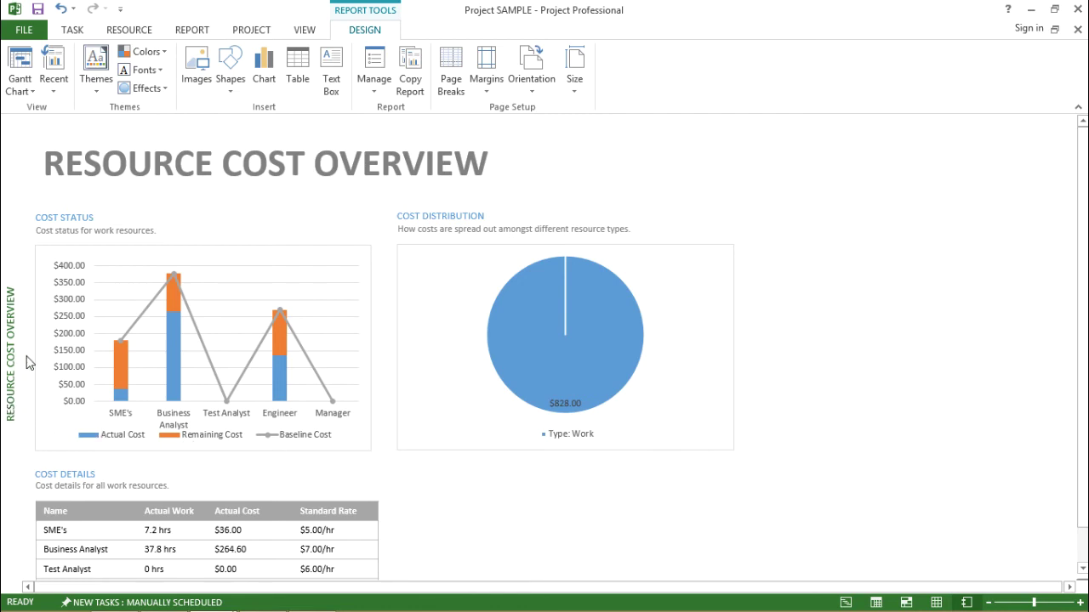
- Inspect the Cost Status chart with its resource labels and the $828.00 Cost Distribution pie
left_click(104, 449)
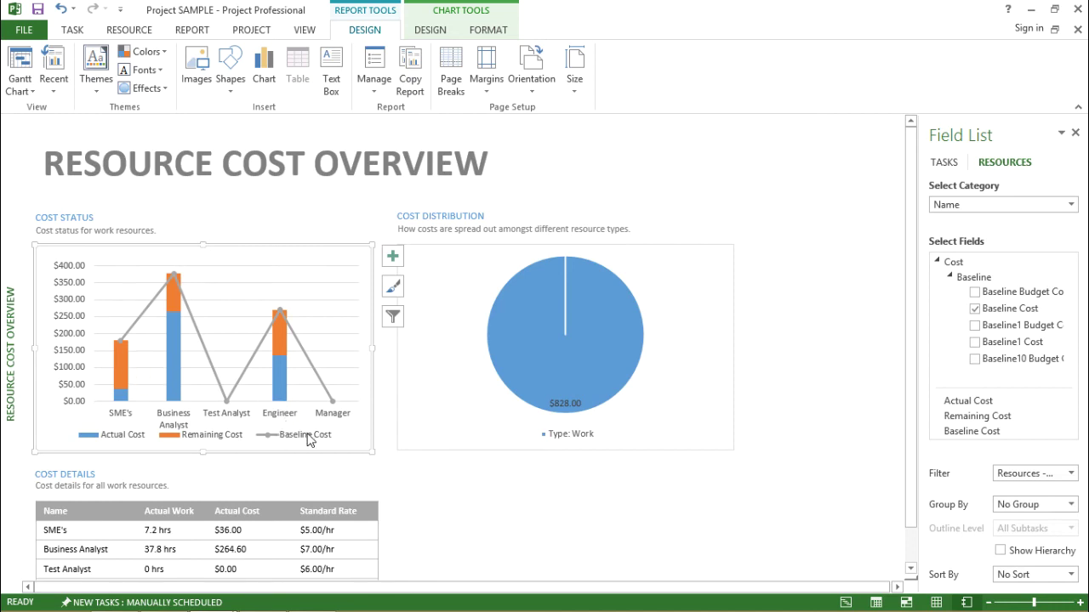
left_click(122, 414)
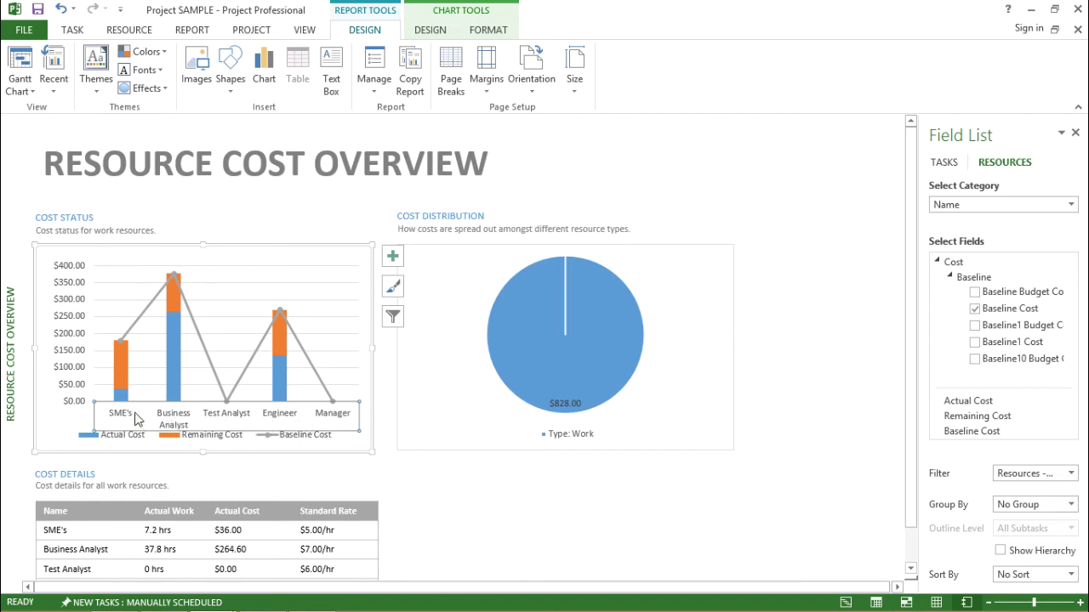
left_click(451, 468)
left_click(469, 415)
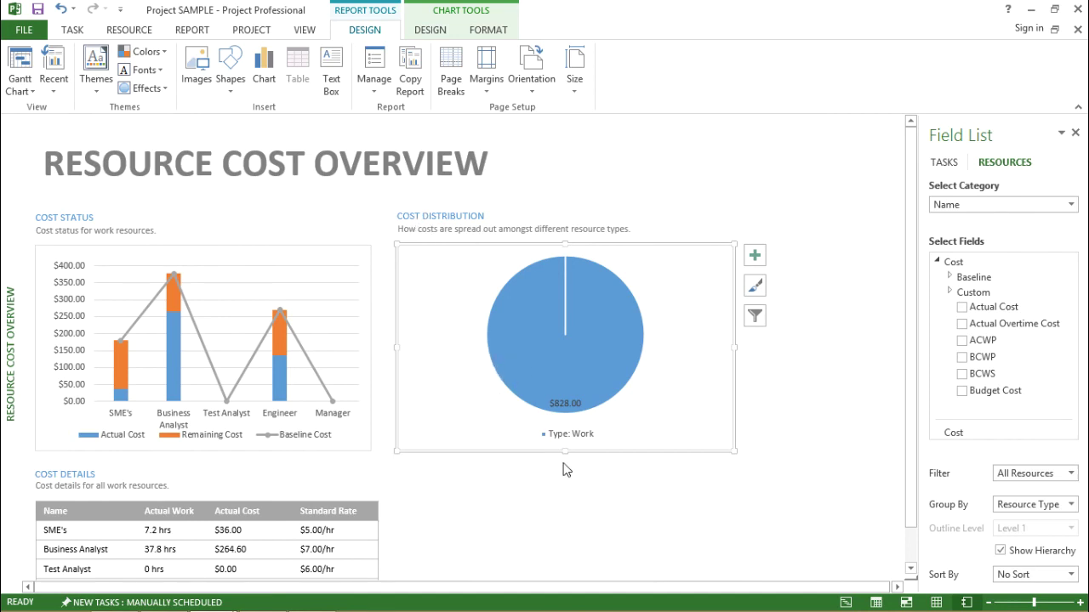
left_click(570, 499)
scroll(571, 495, "down", 1)
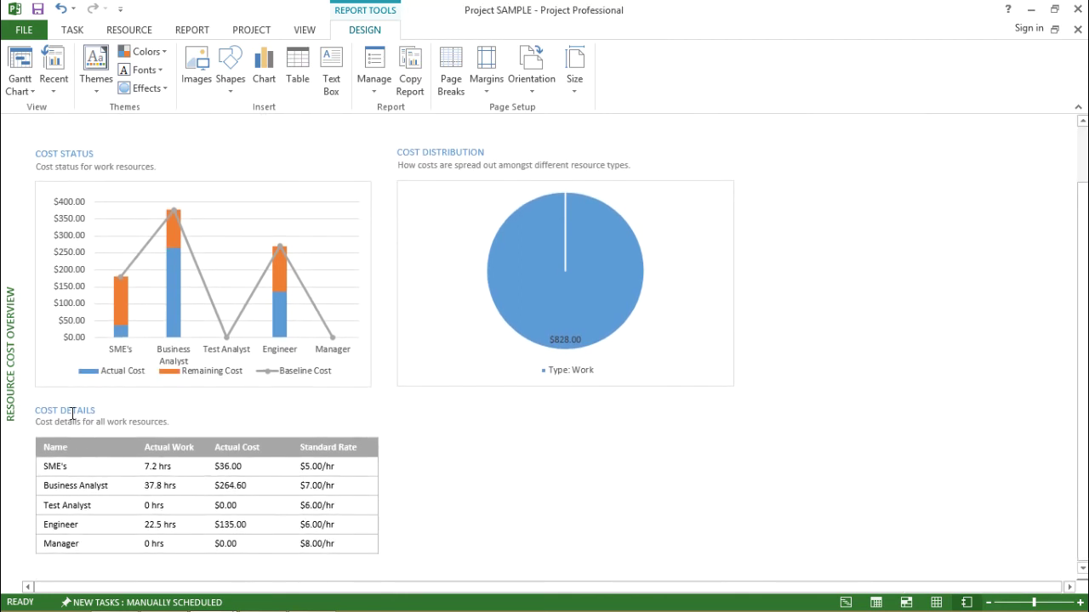
- Inspect the Cost Details table's SME row, then reopen the Costs report list
left_click(79, 464)
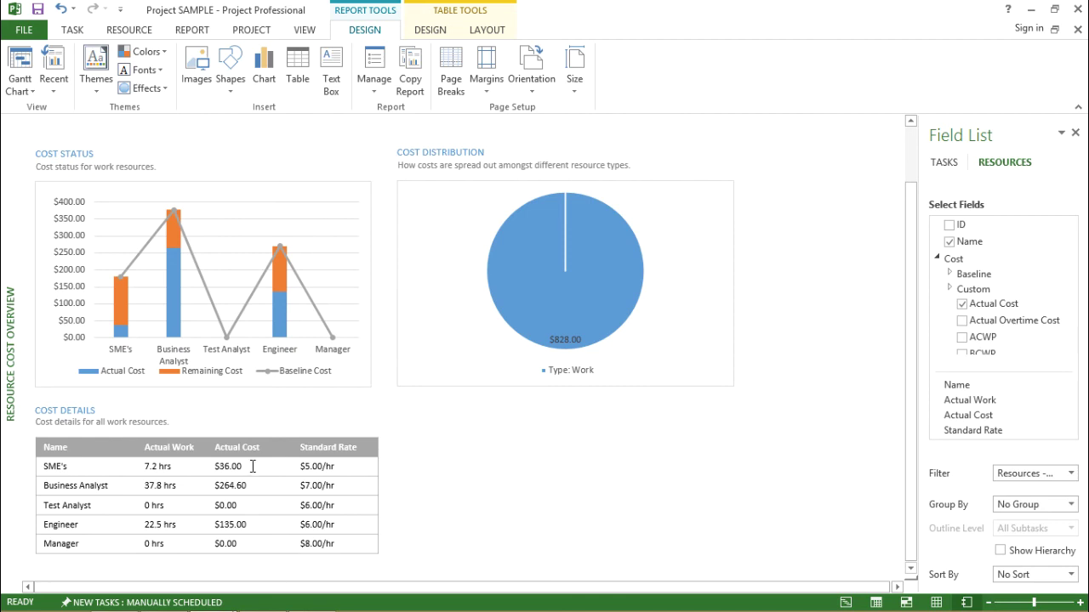
left_click(259, 465)
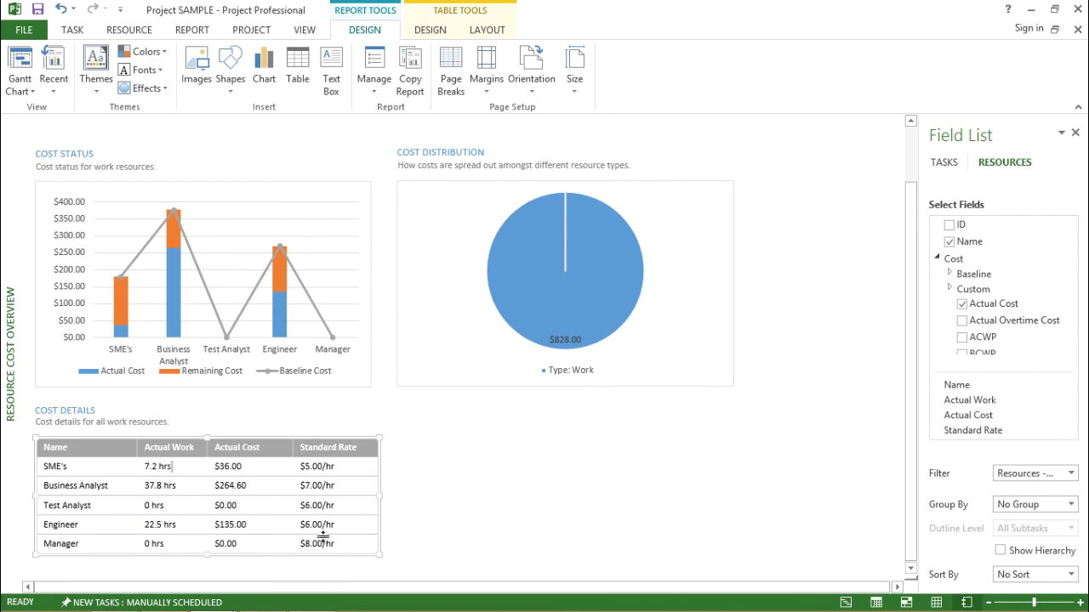
left_click(529, 486)
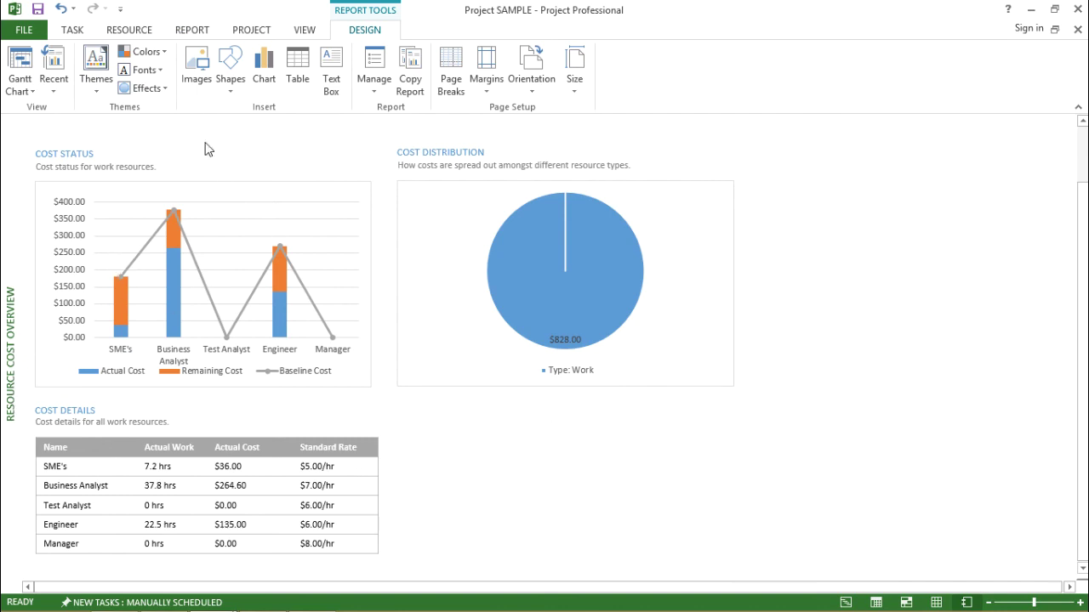
left_click(182, 28)
left_click(209, 79)
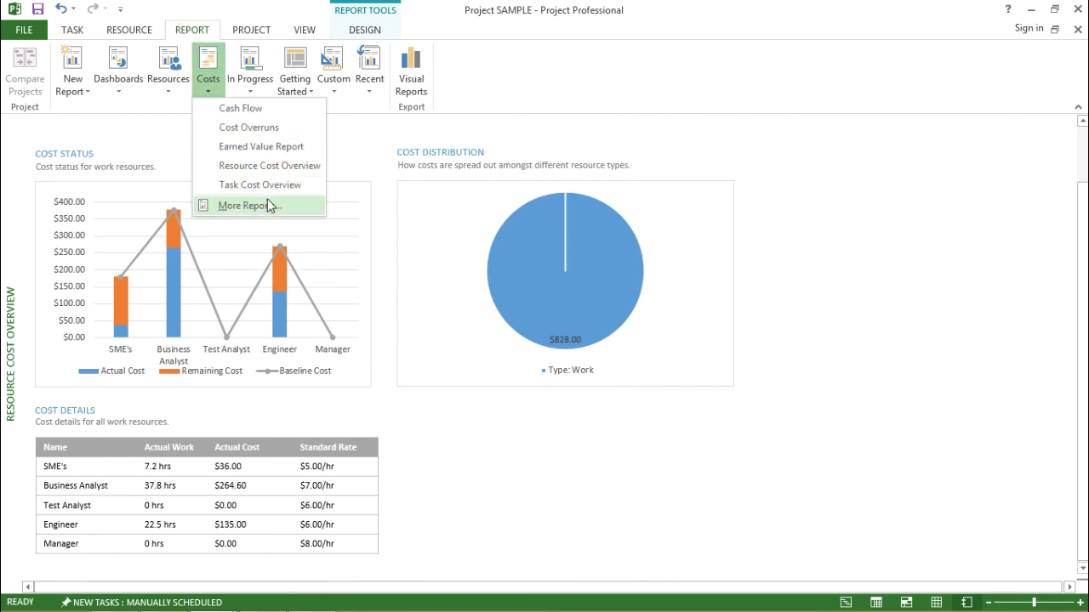
- Browse the Resources, Costs, Getting Started, New and Recent categories in More Reports, then cancel
left_click(246, 205)
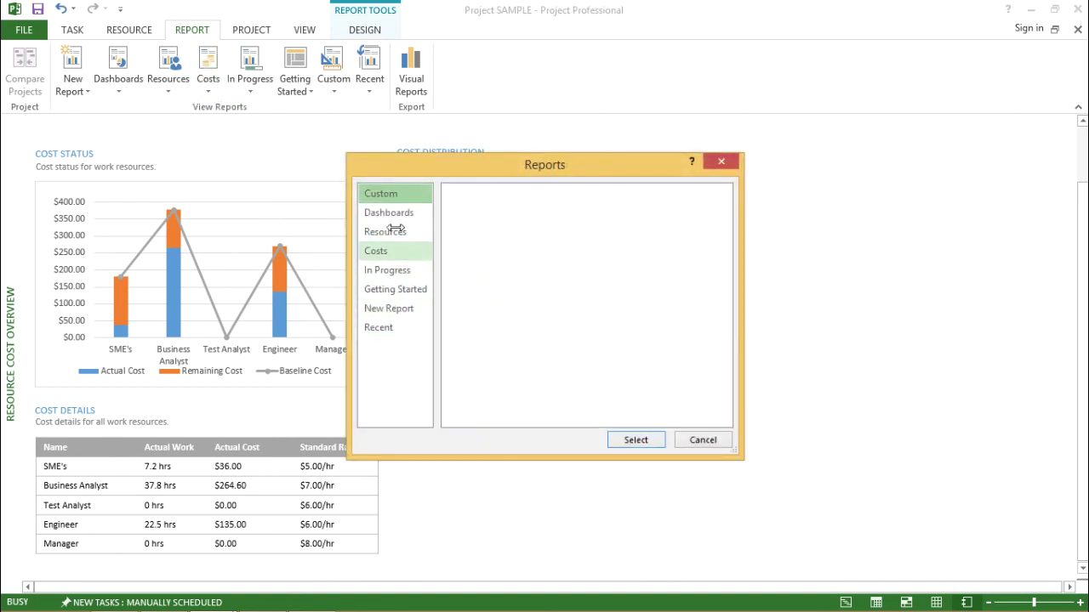
left_click(411, 231)
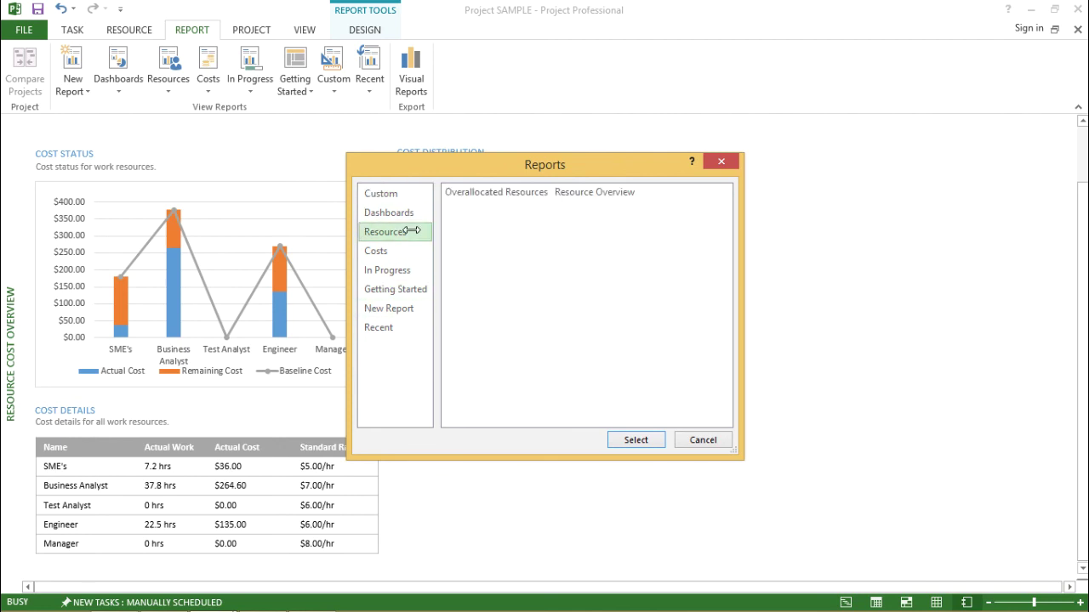
left_click(389, 252)
left_click(392, 283)
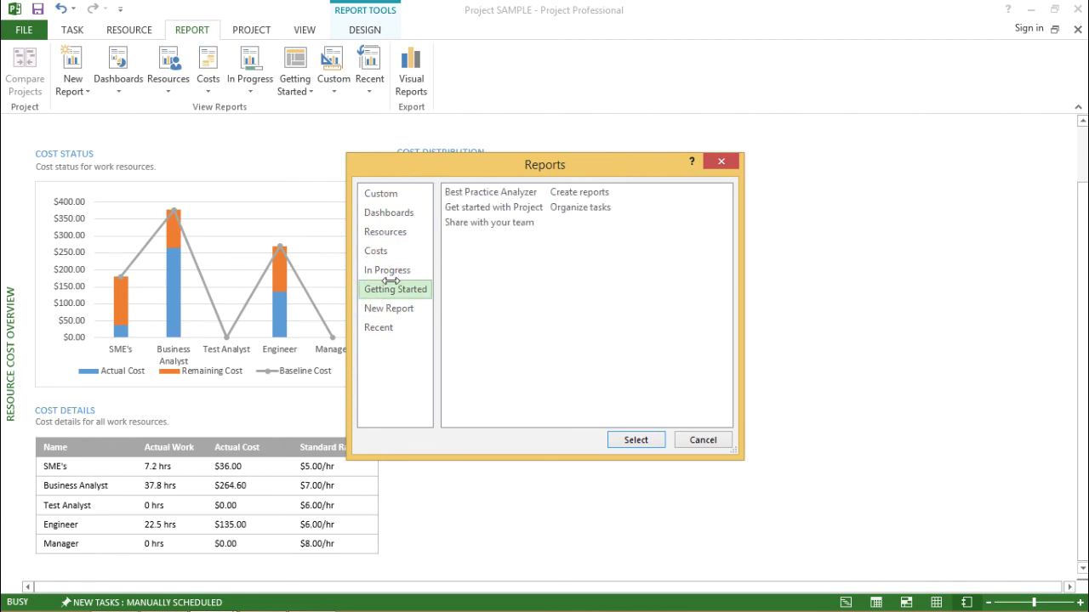
left_click(389, 308)
left_click(384, 327)
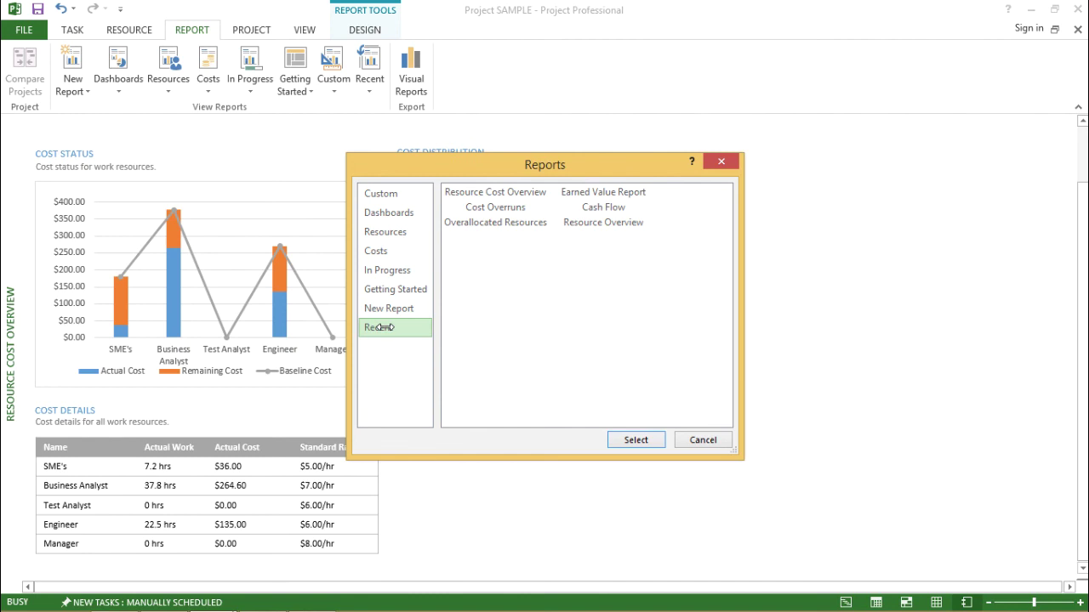
left_click(391, 308)
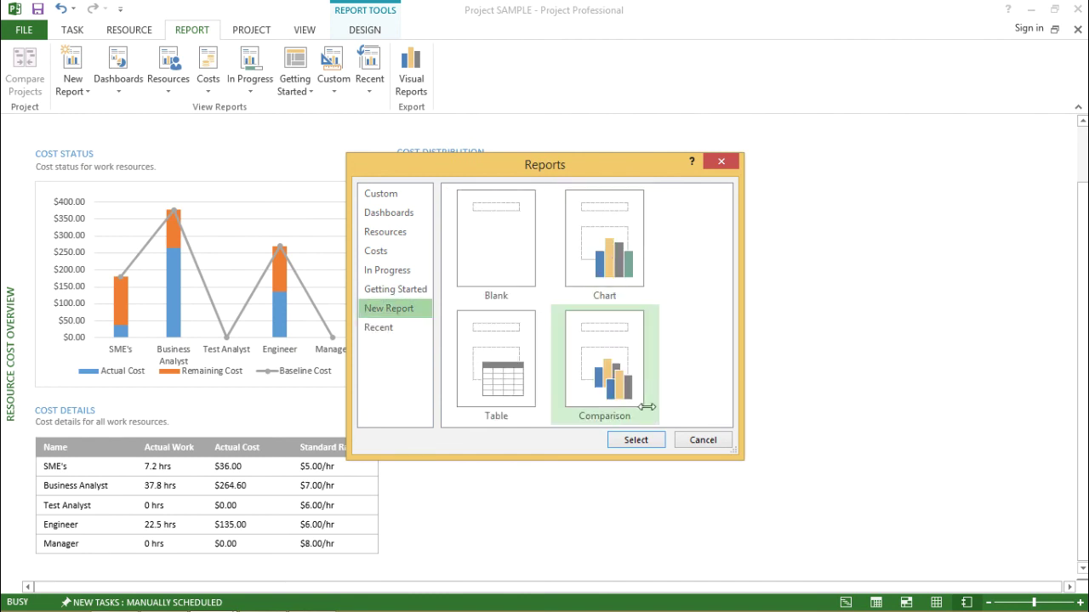
left_click(703, 440)
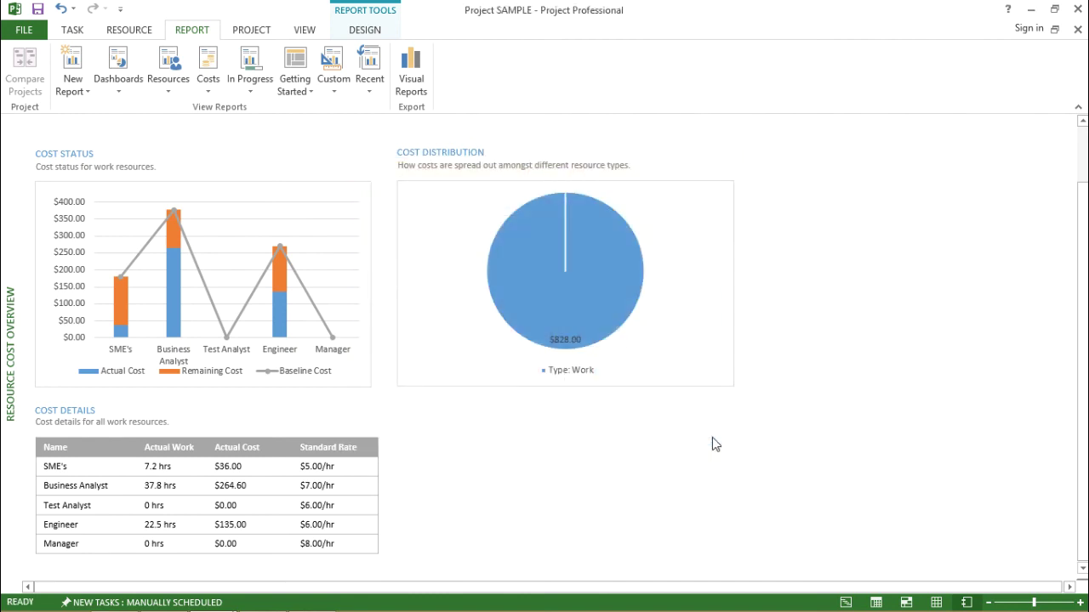